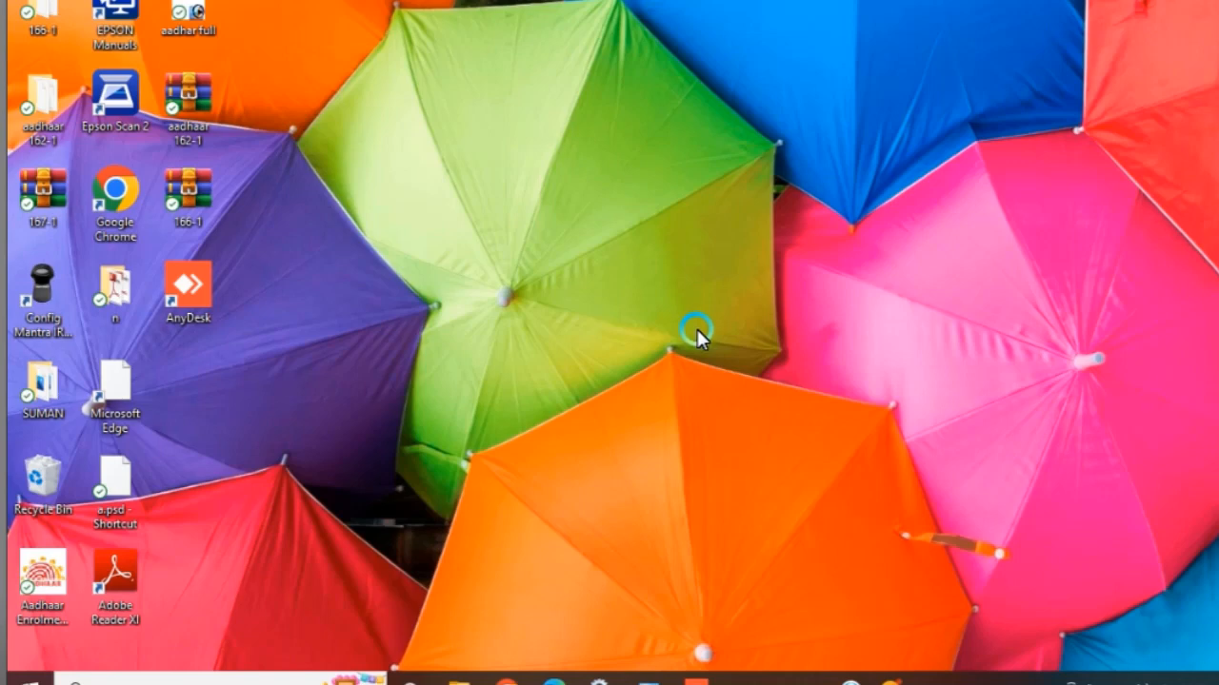
Step: Find the Windows Services console through a system search and open it
left_click(602, 682)
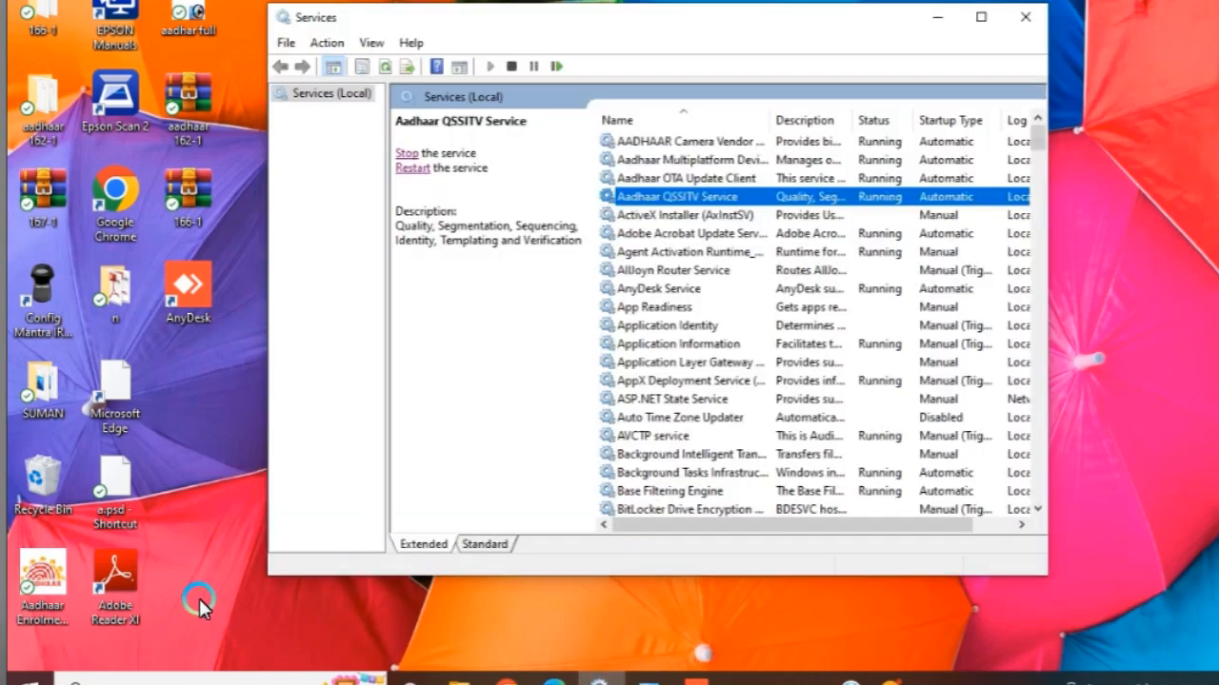
key("super")
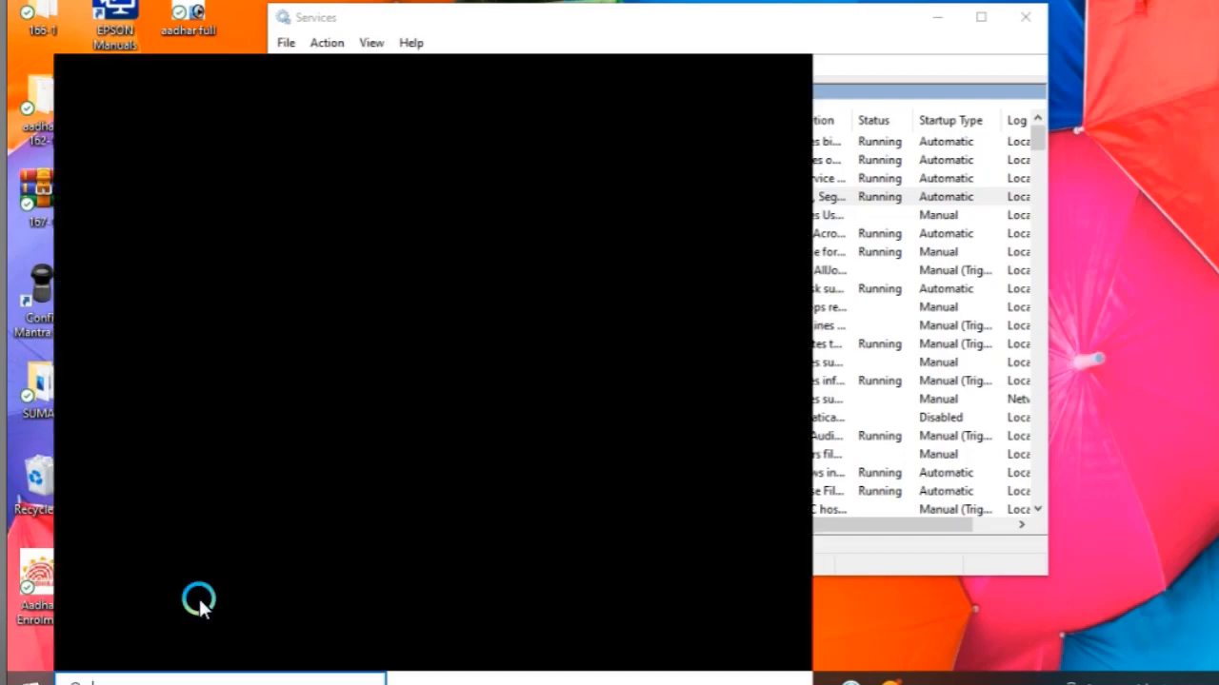
type("servi")
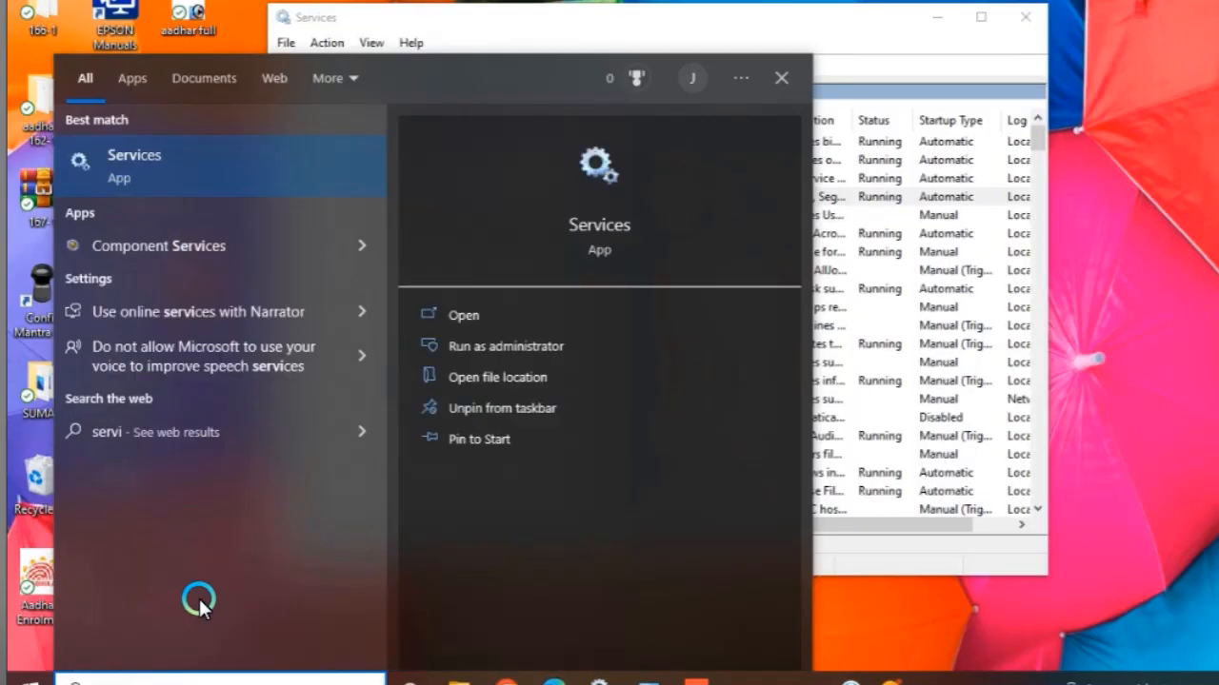
left_click(600, 173)
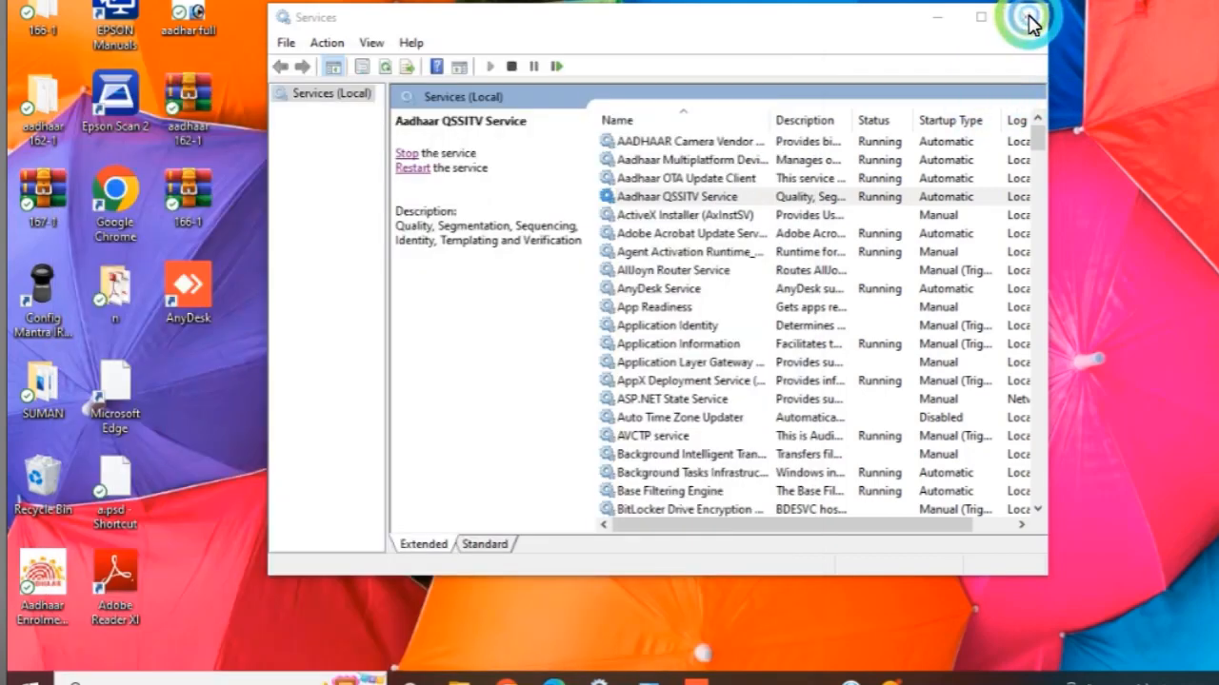
Step: Stop the AADHAAR Camera Vendor Device Manager, Aadhaar Multiplatform Device Manager and Aadhaar OTA Update Client services
left_click(676, 160)
left_click(682, 181)
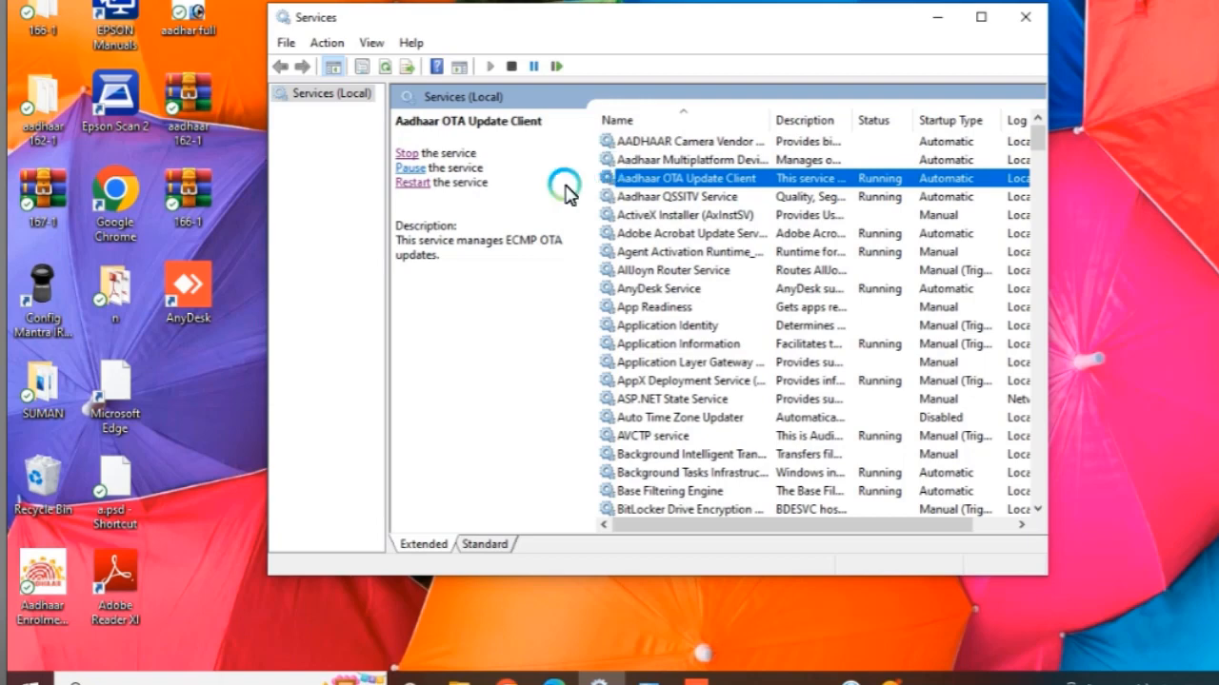
left_click(415, 184)
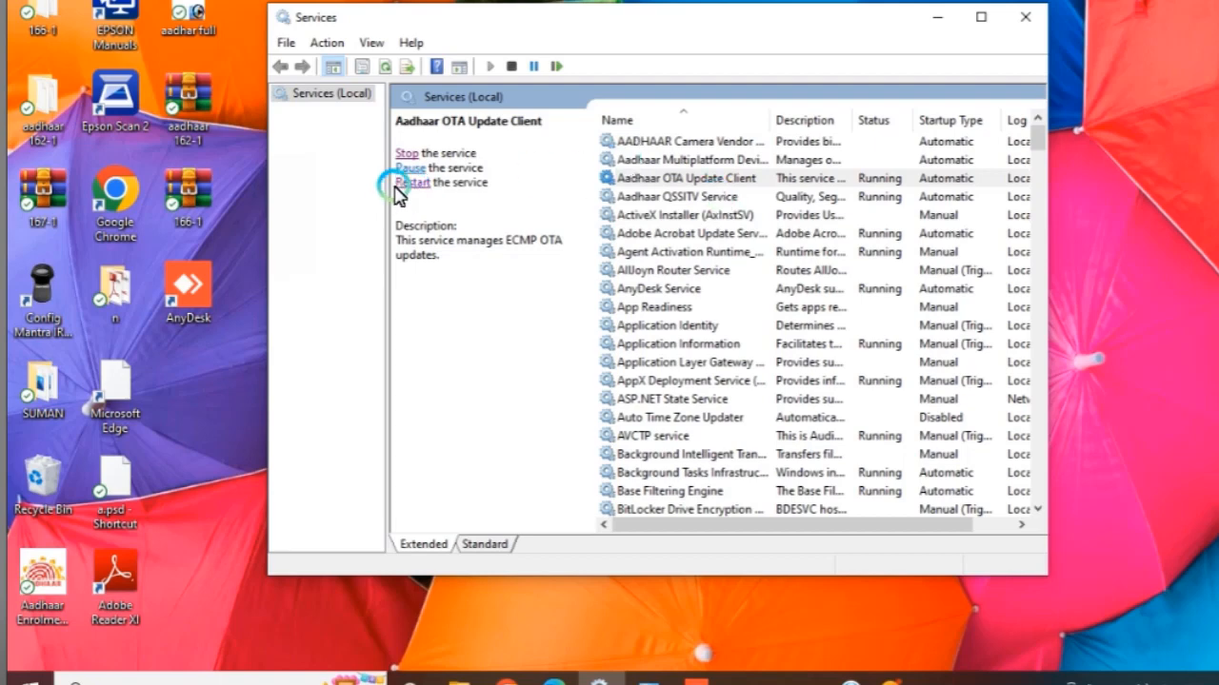
left_click(412, 182)
left_click(407, 154)
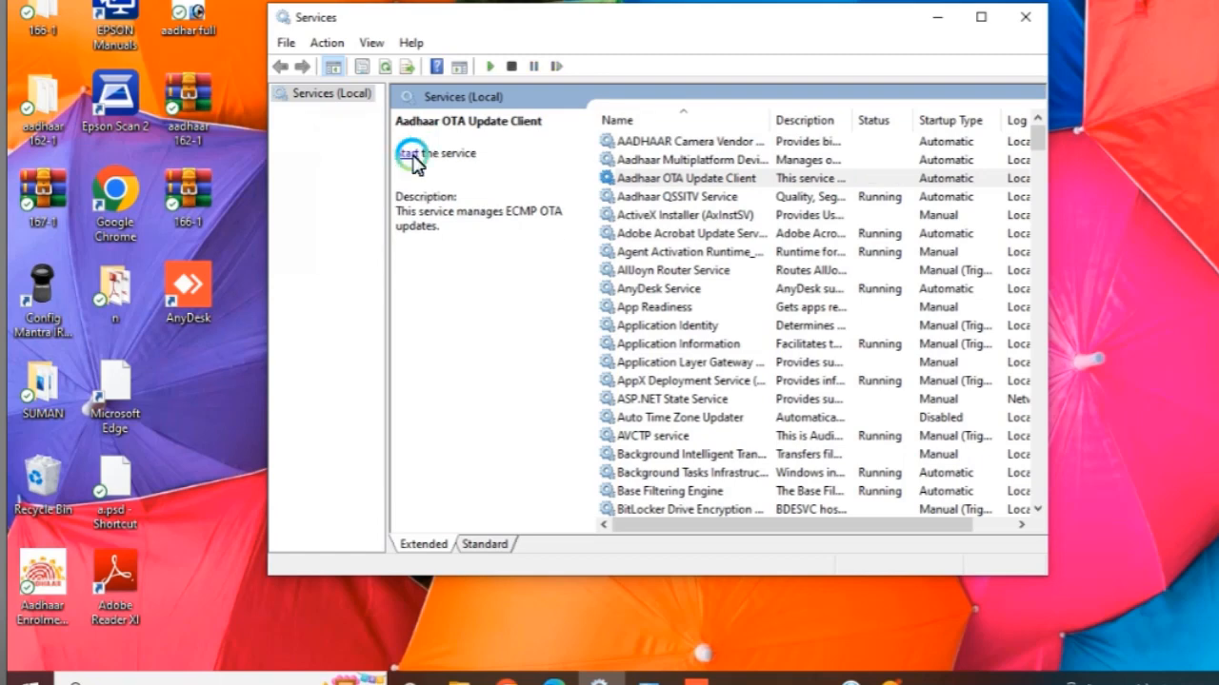
Step: Stop the Aadhaar QSSITV Service and minimise the Services window
left_click(678, 141)
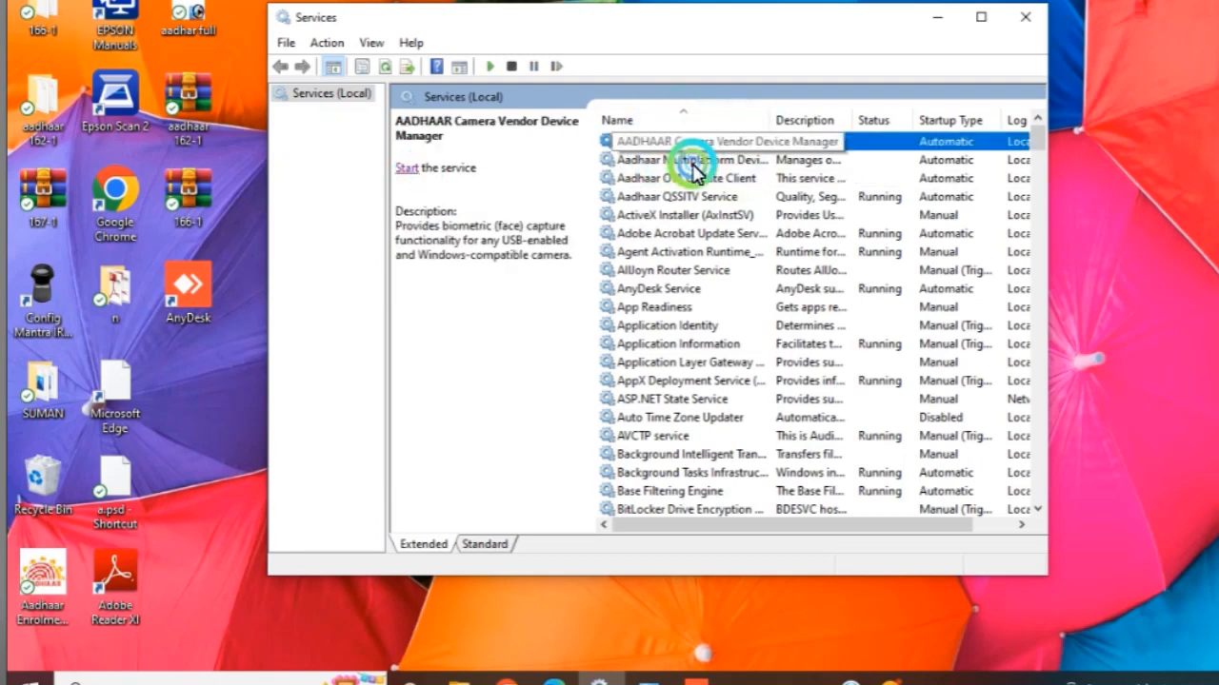
left_click(695, 162)
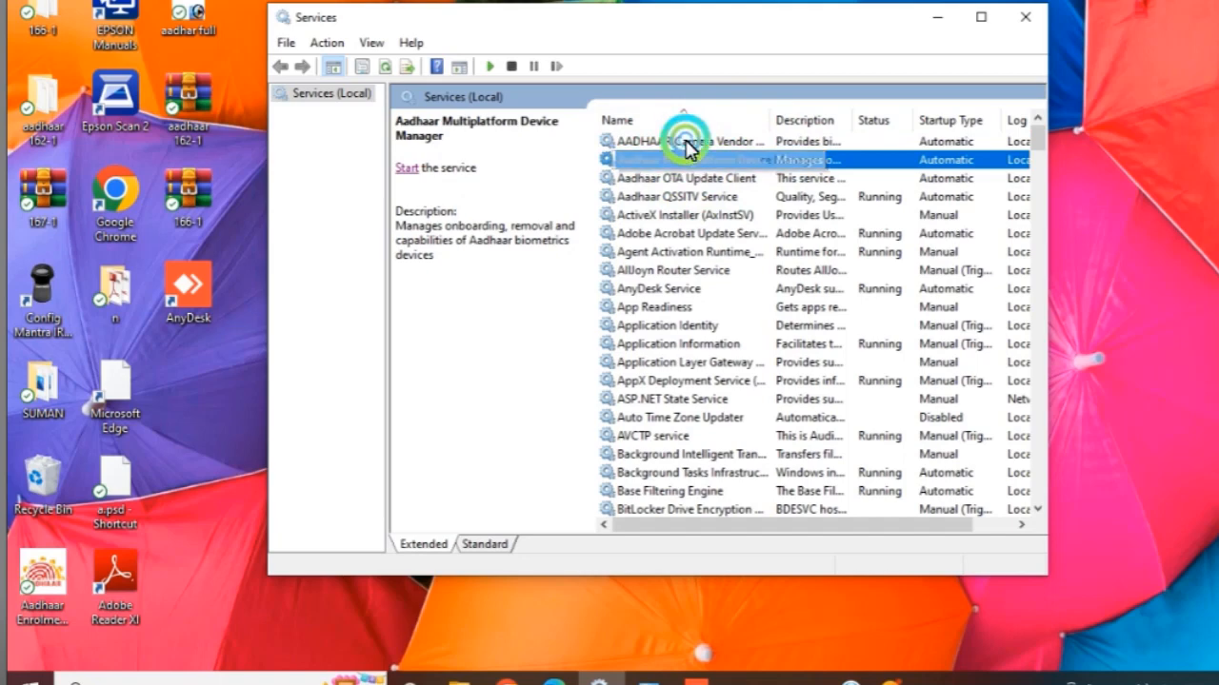
left_click(685, 143)
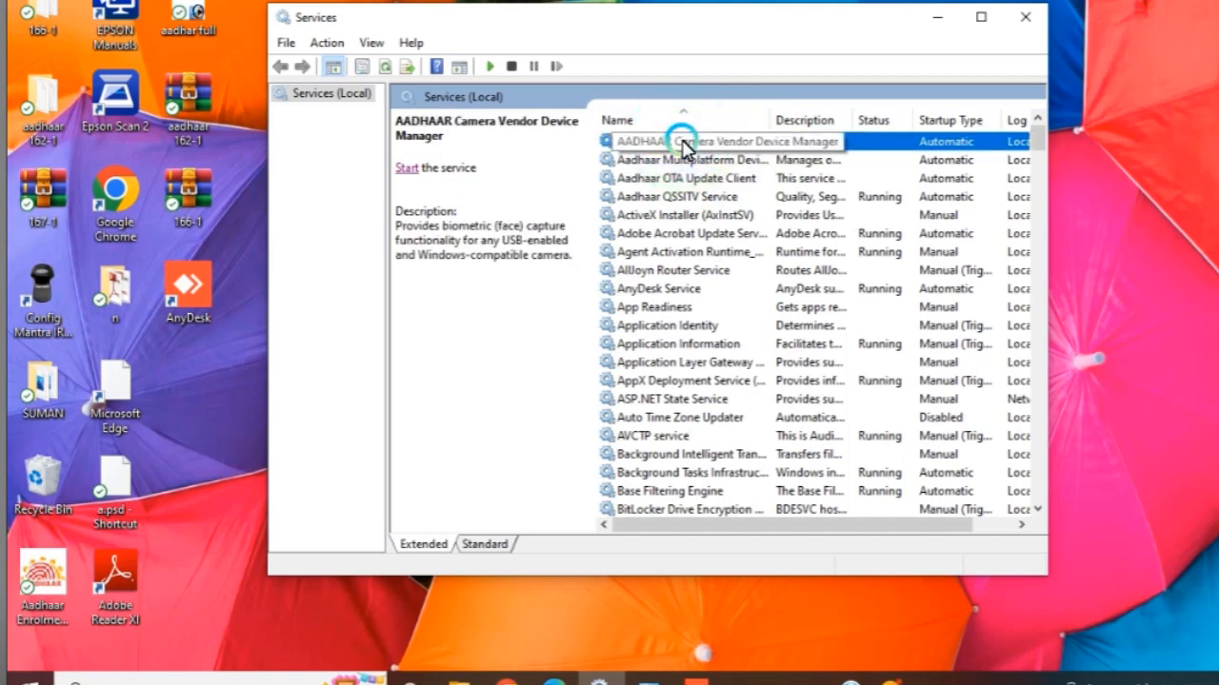
left_click(667, 160)
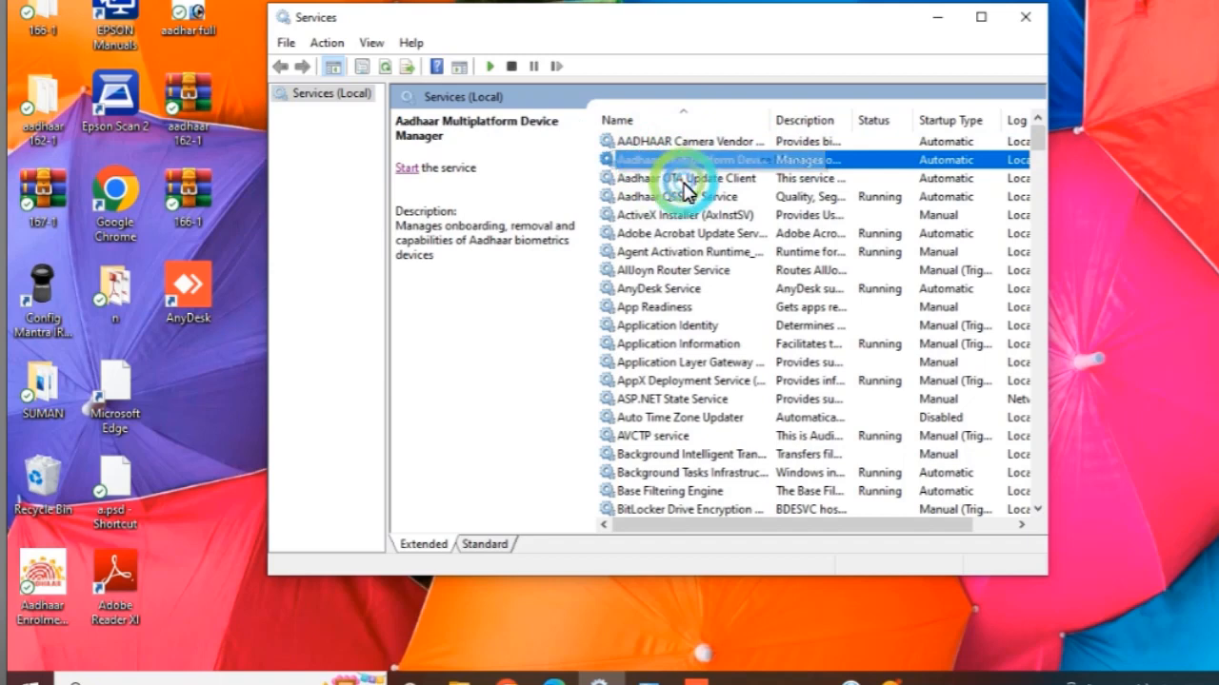
left_click(683, 181)
left_click(681, 197)
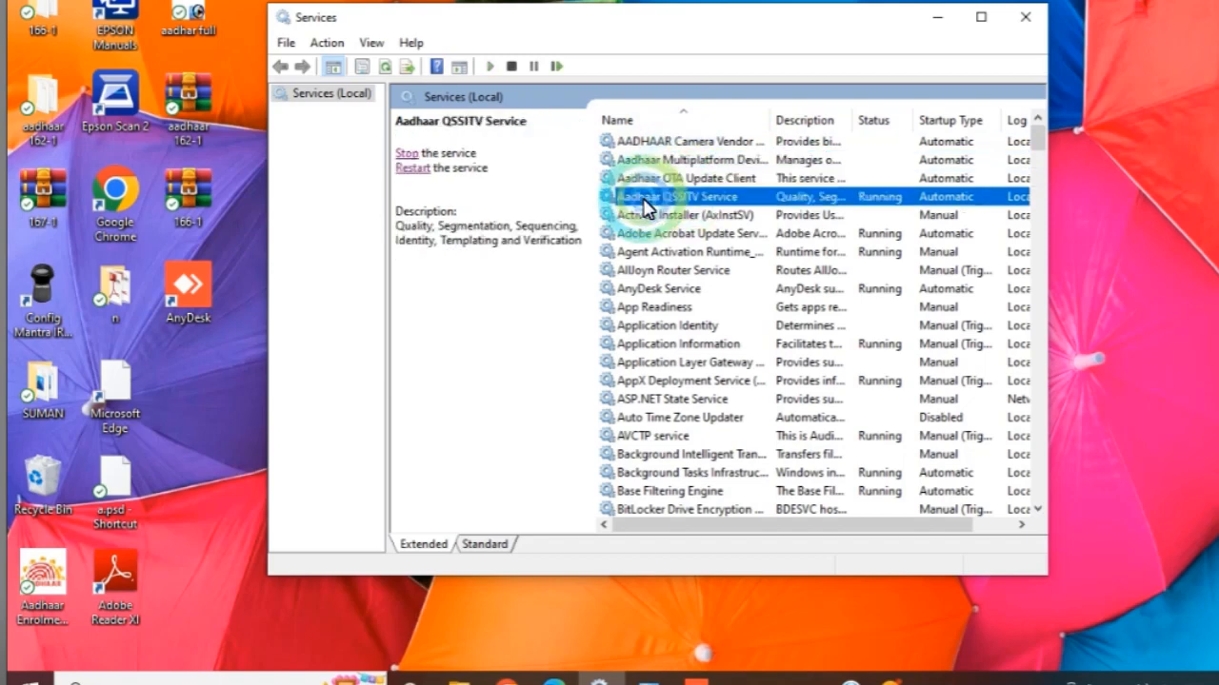
left_click(406, 154)
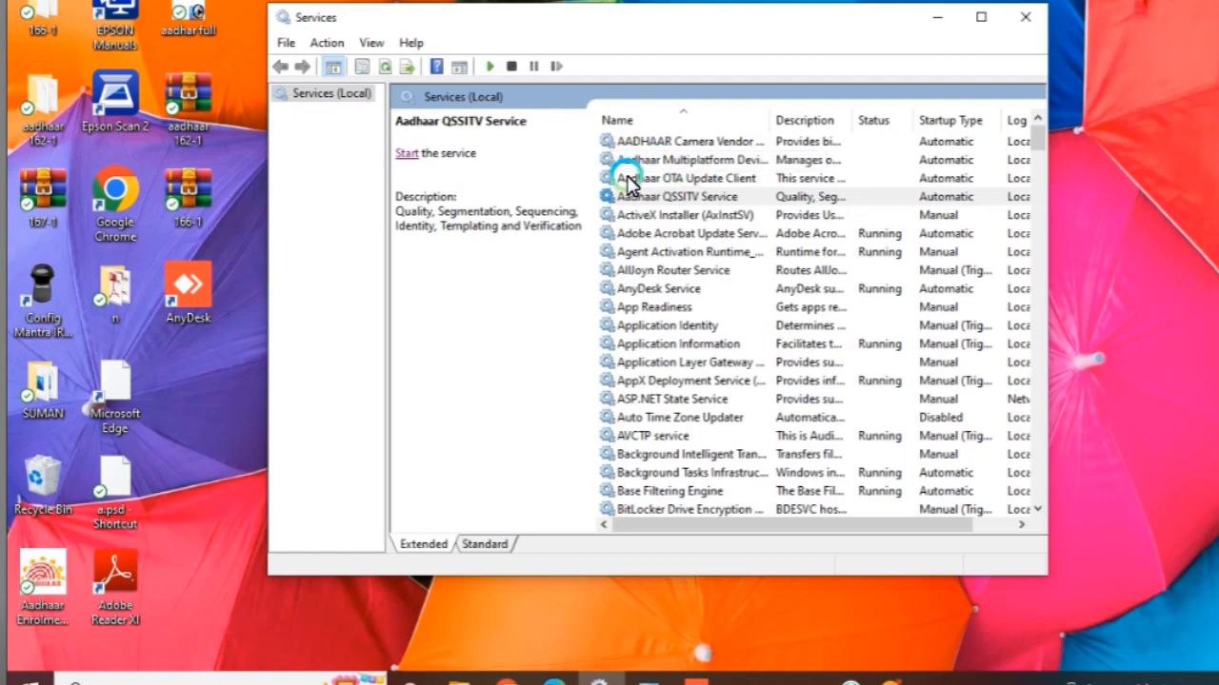
left_click(937, 23)
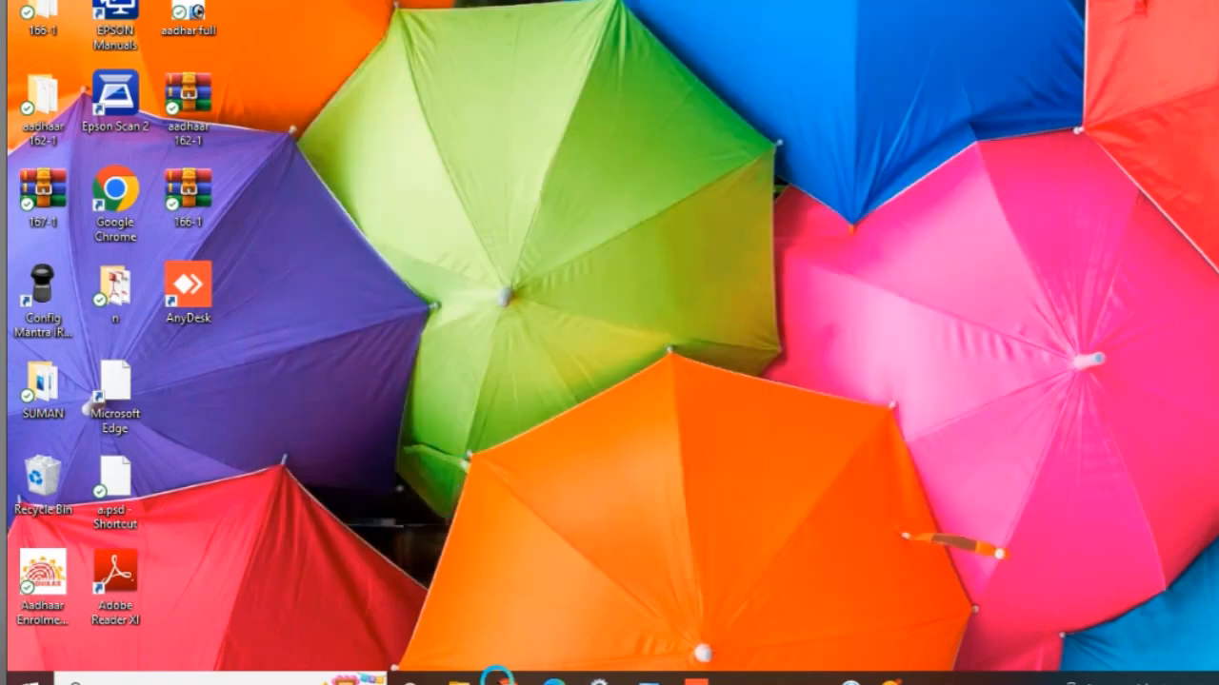
Step: Switch to Chrome and review the Google Drive download page and the downloaded file 167-1.rar
left_click(495, 678)
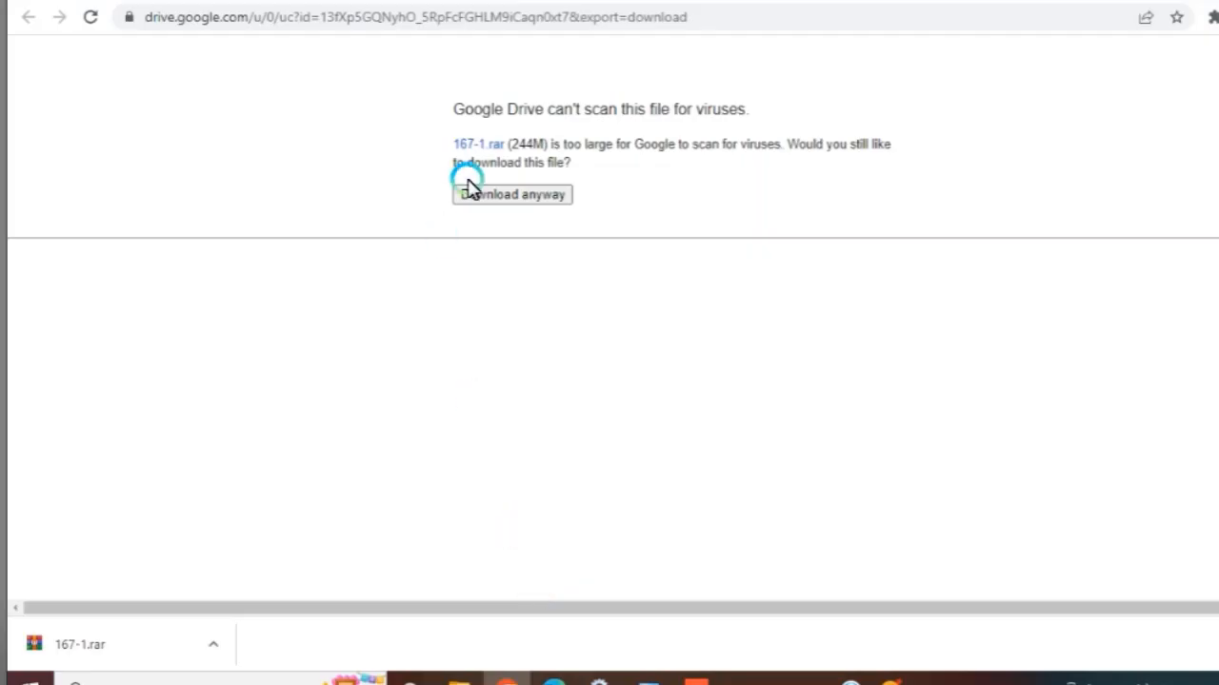
left_click(699, 27)
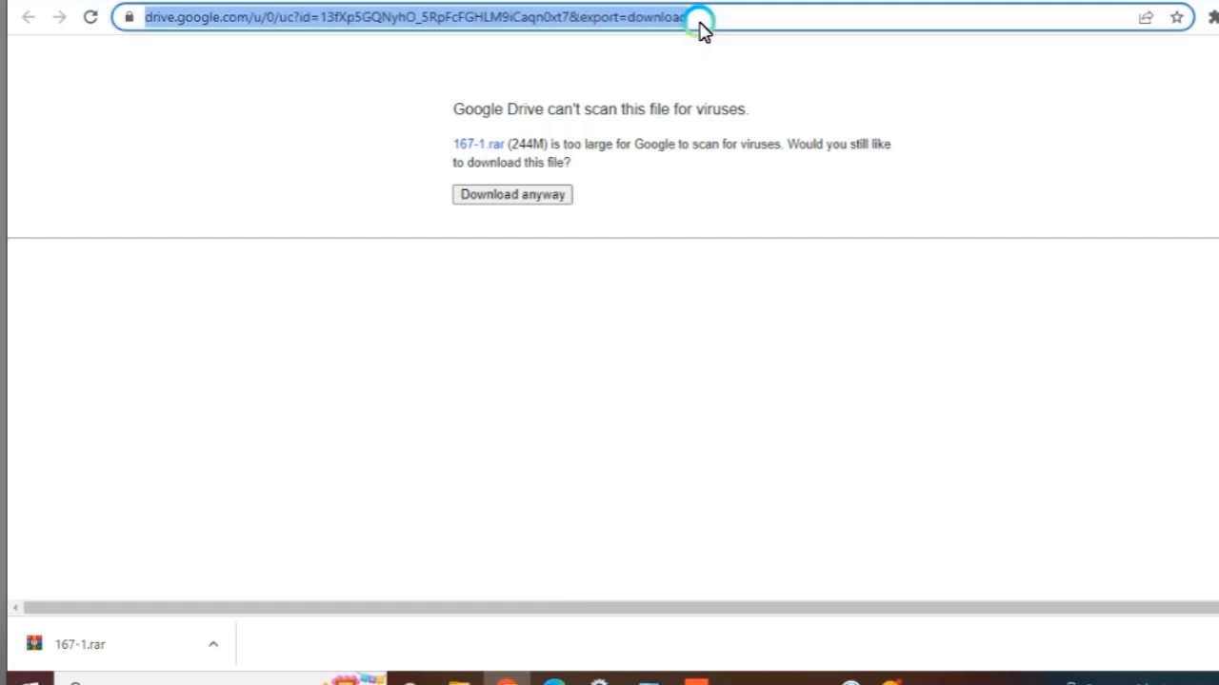
left_click(374, 2)
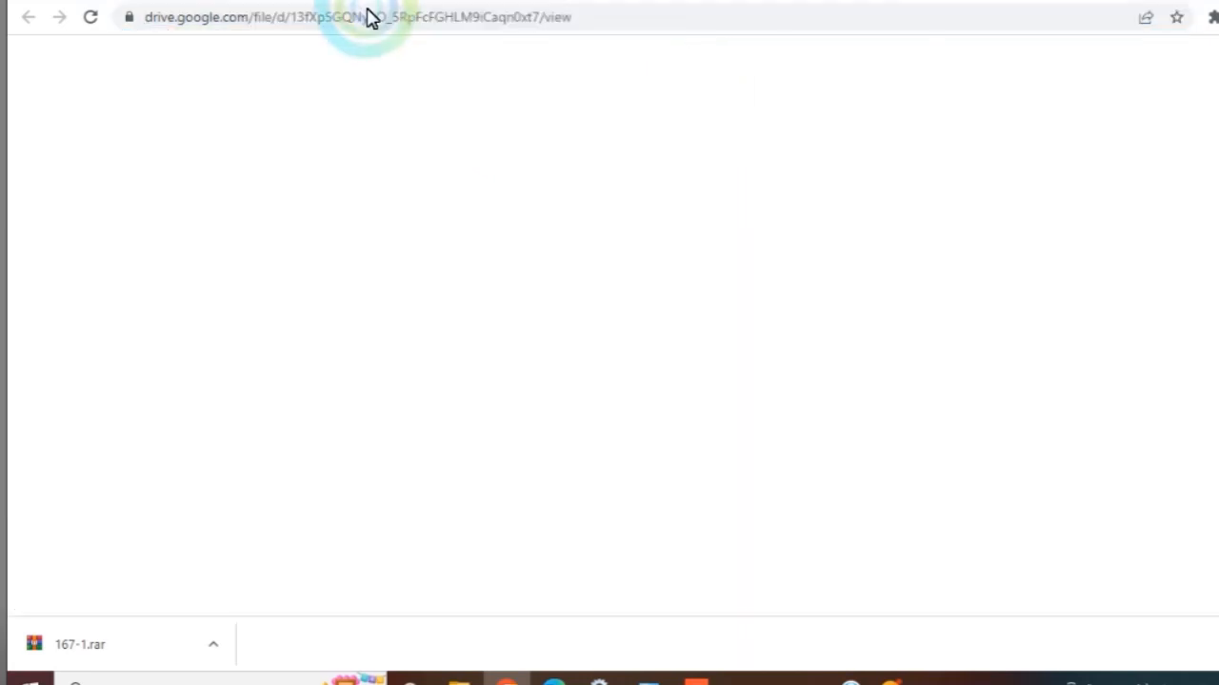
left_click(586, 3)
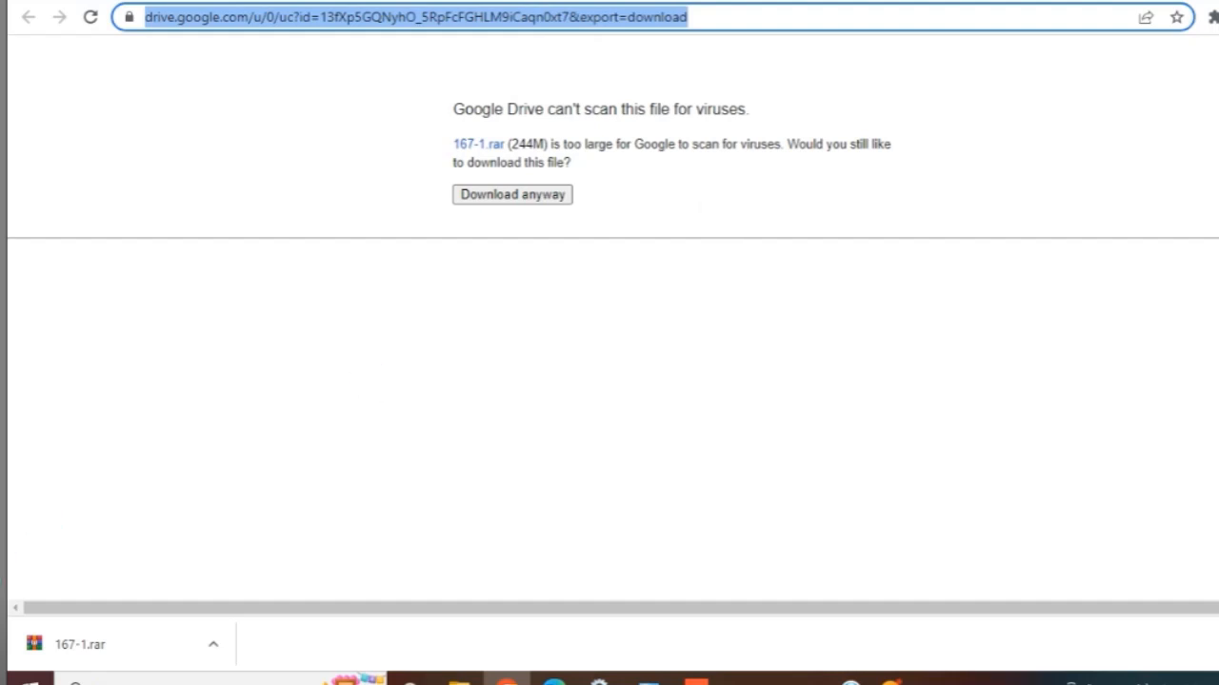
left_click(212, 651)
left_click(713, 484)
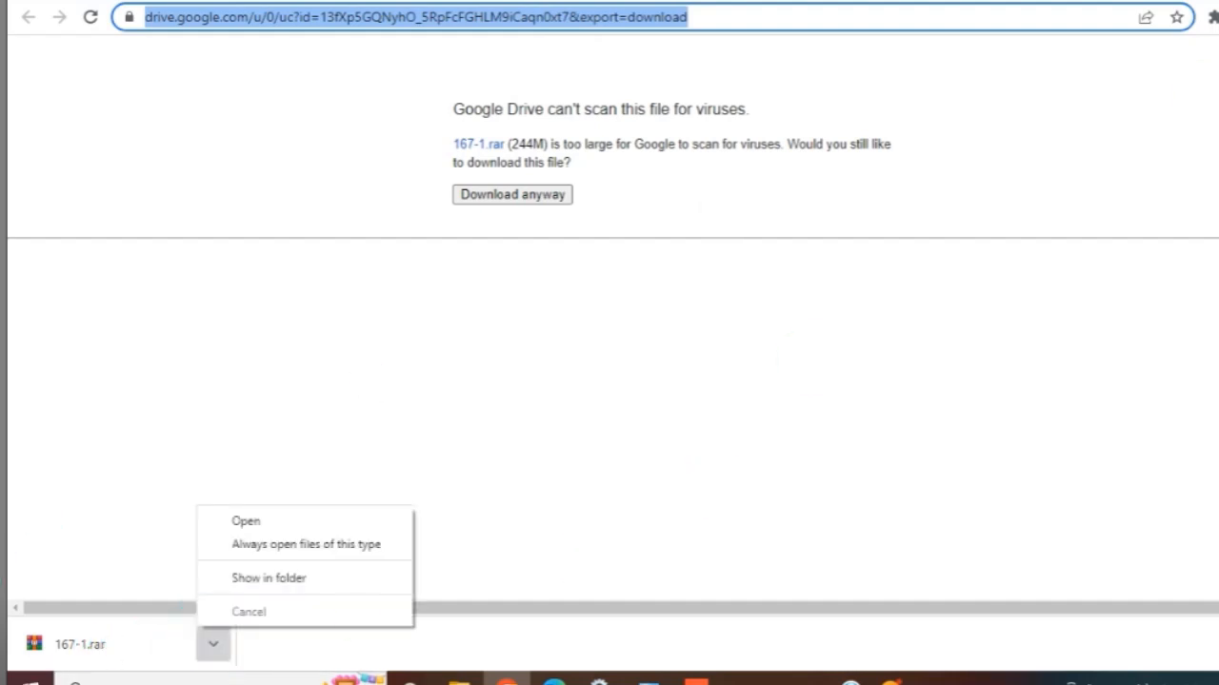
left_click(1209, 2)
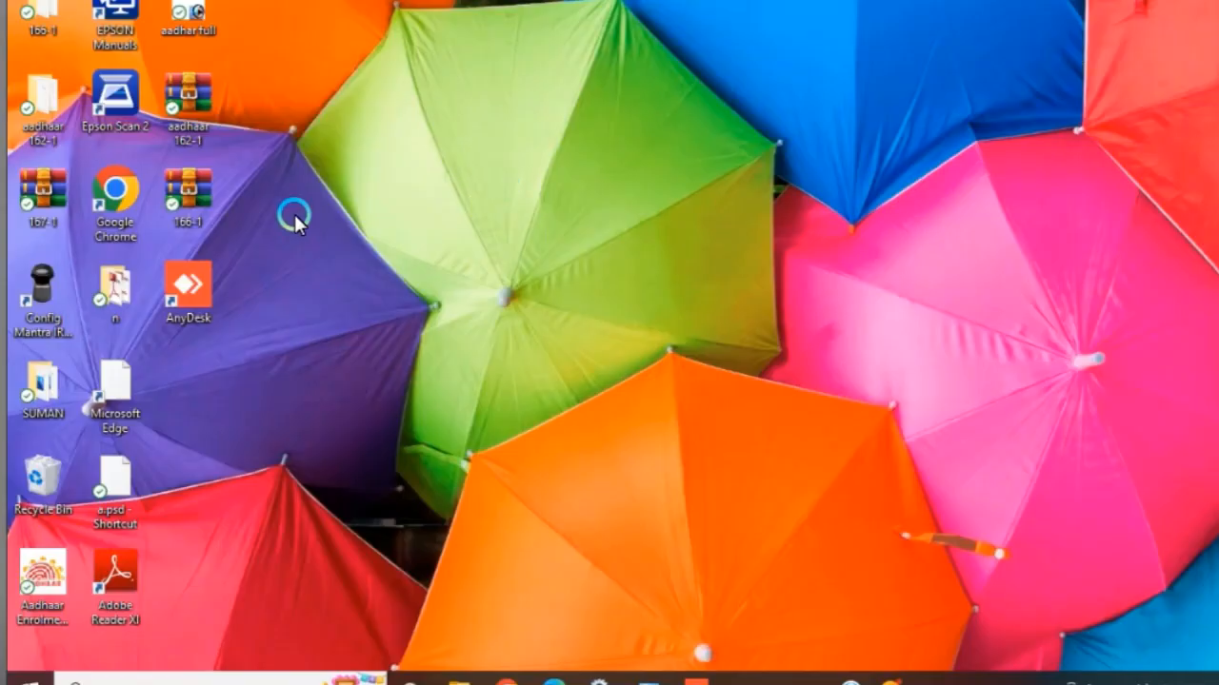
Step: Create a new folder on the desktop and move the 167-1 archive into it
double_click(58, 206)
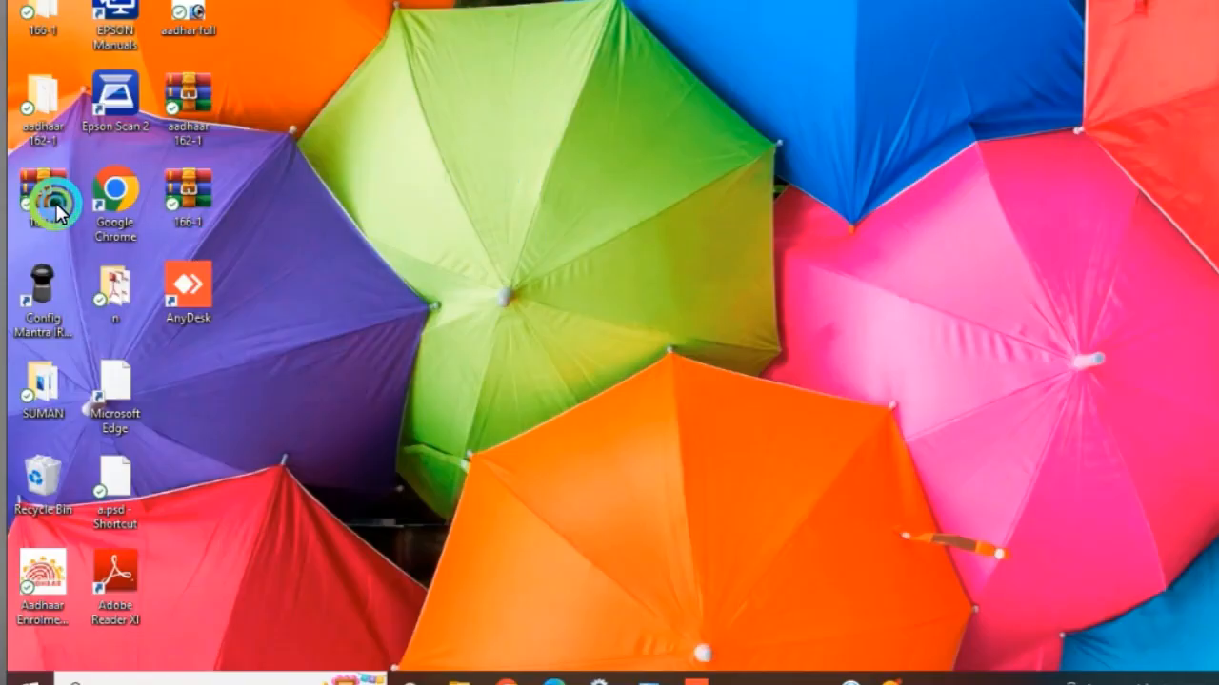
right_click(225, 358)
mouse_move(304, 291)
left_click(529, 301)
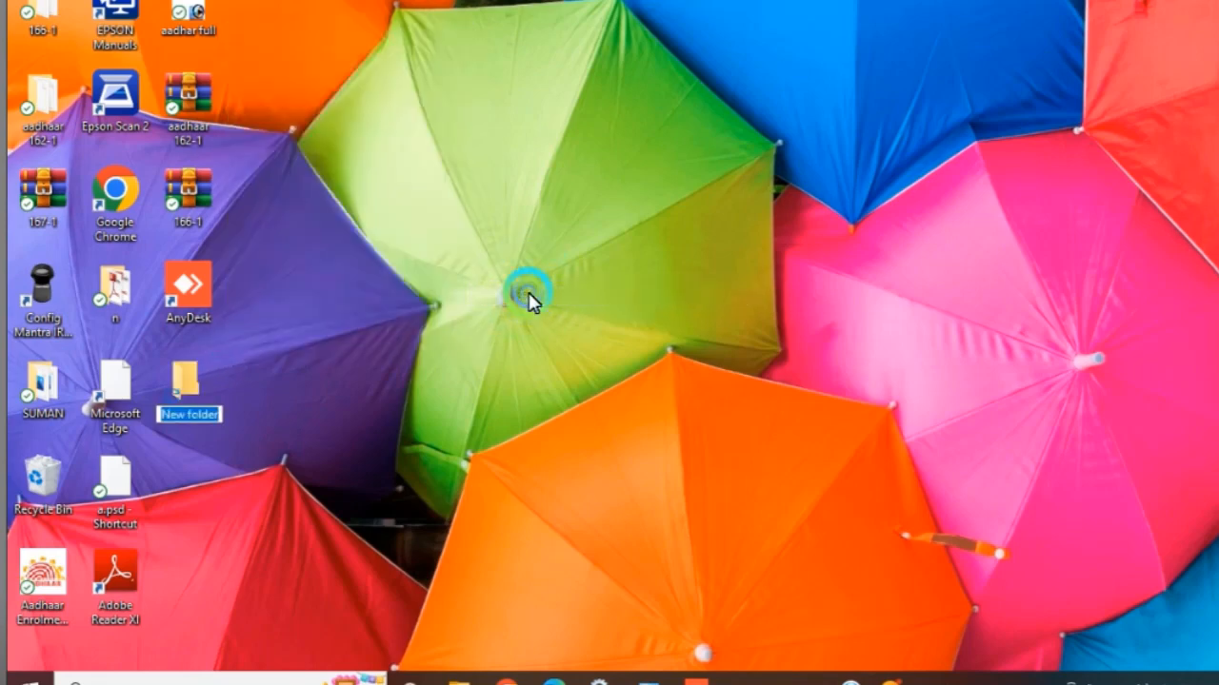
left_click(42, 185)
left_click_drag(42, 191, 189, 371)
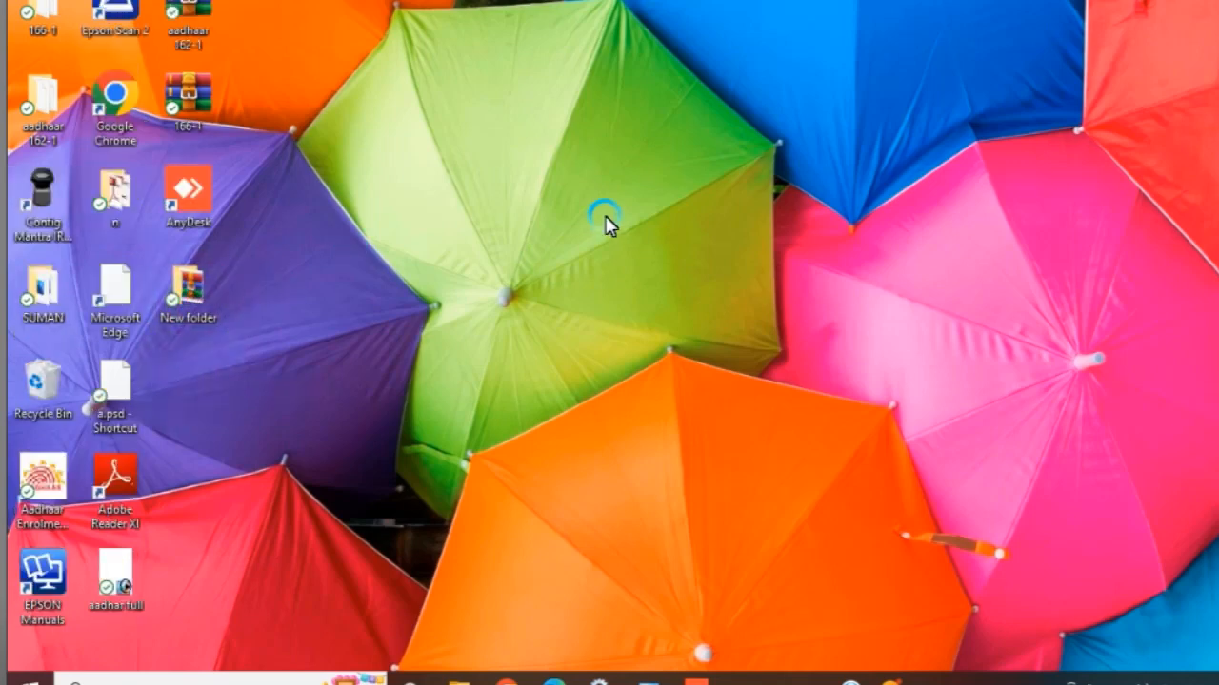
Step: Extract the 167-1 archive inside the new folder, entering the archive password
right_click(183, 283)
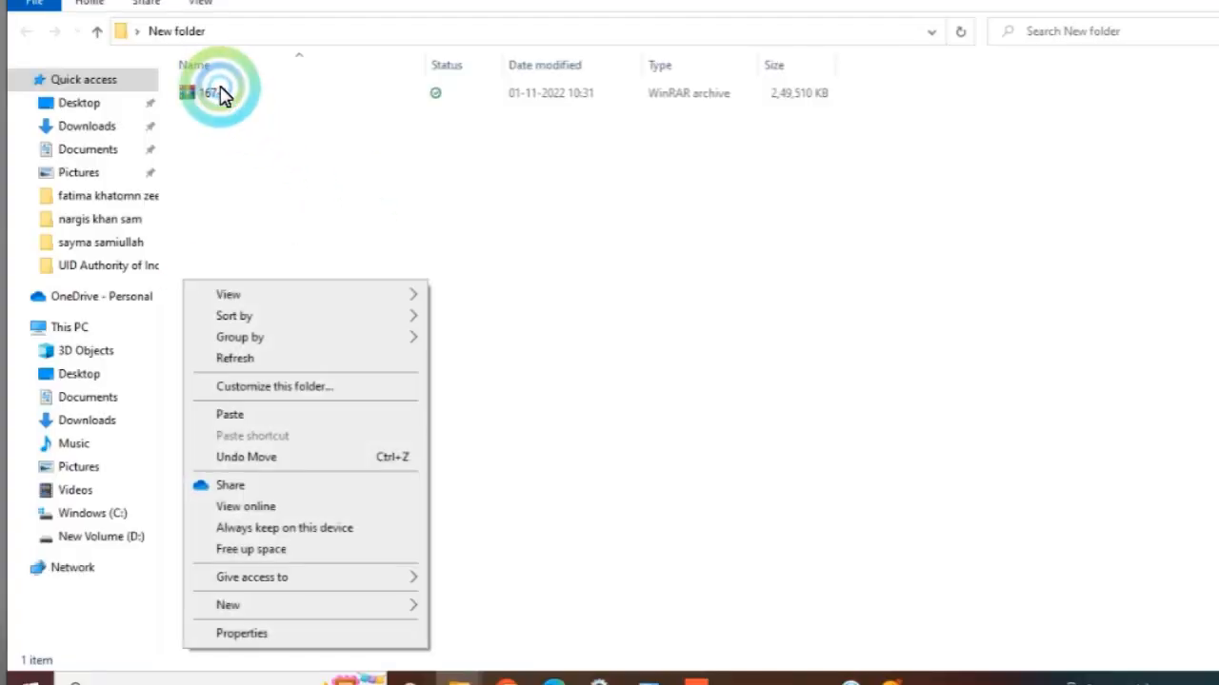
left_click(222, 92)
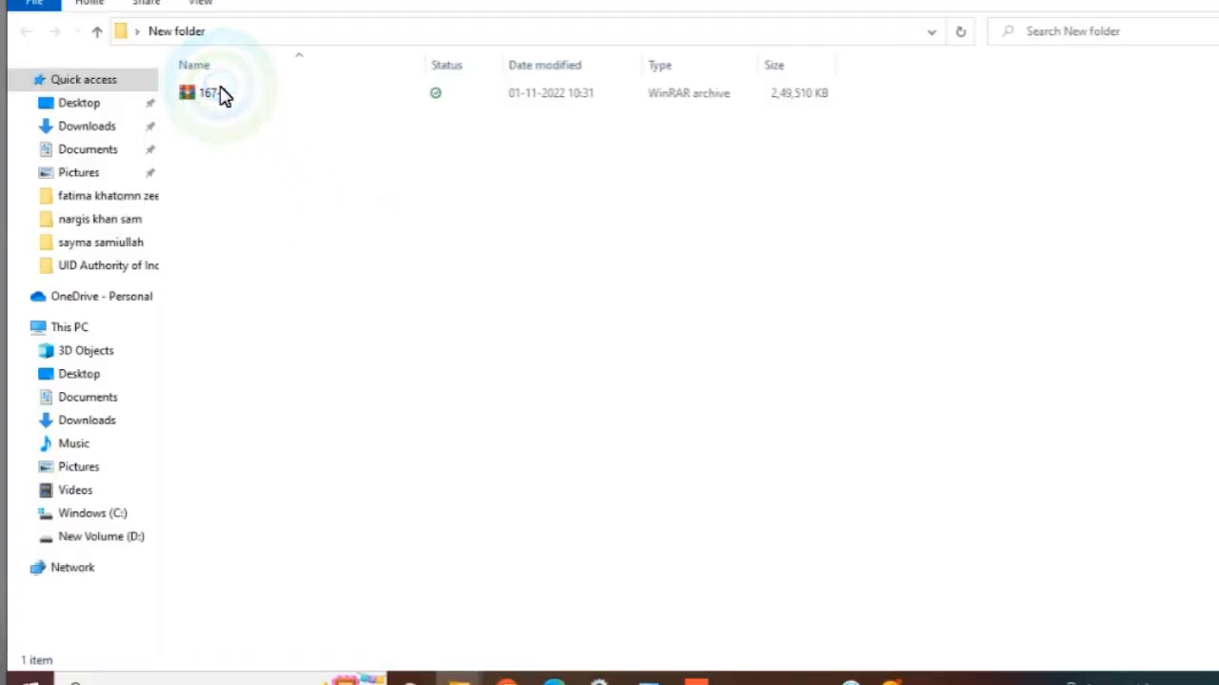
left_click(220, 93)
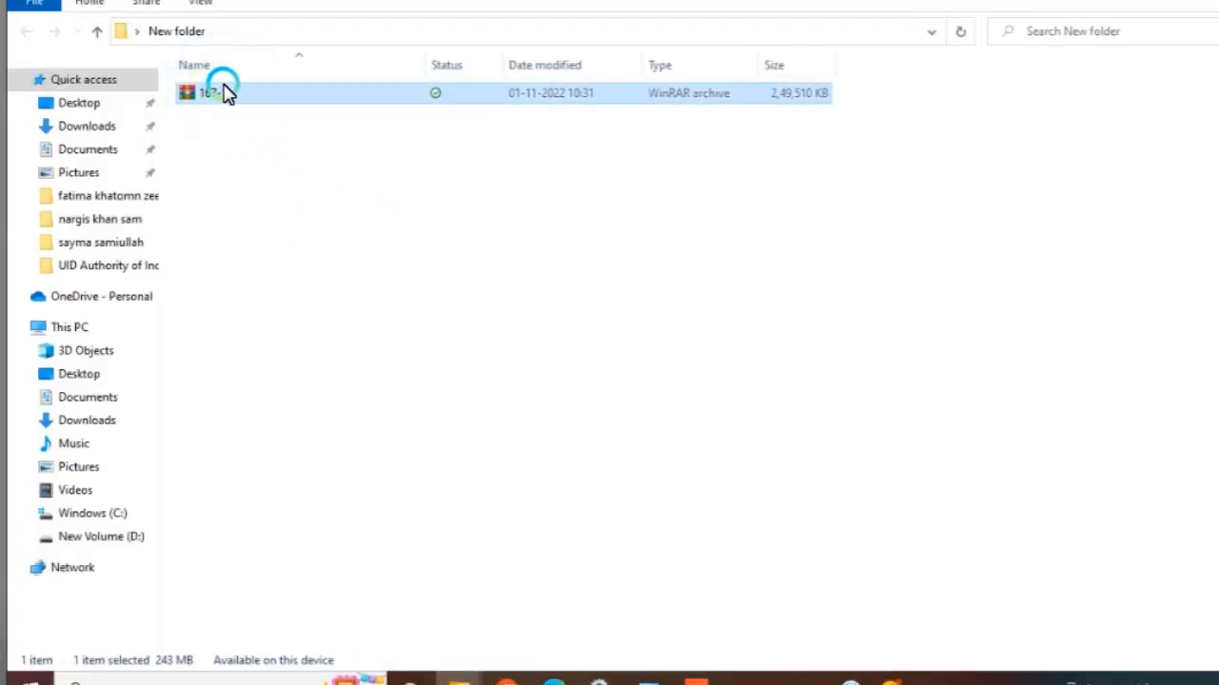
right_click(224, 84)
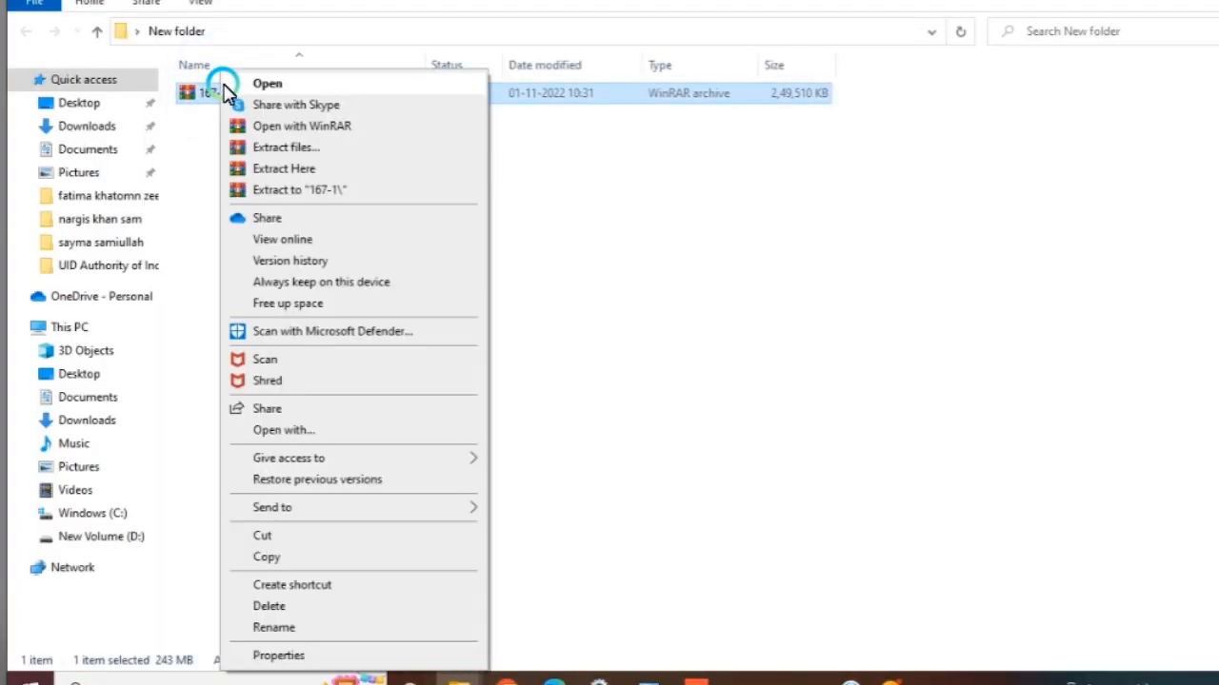
left_click(282, 169)
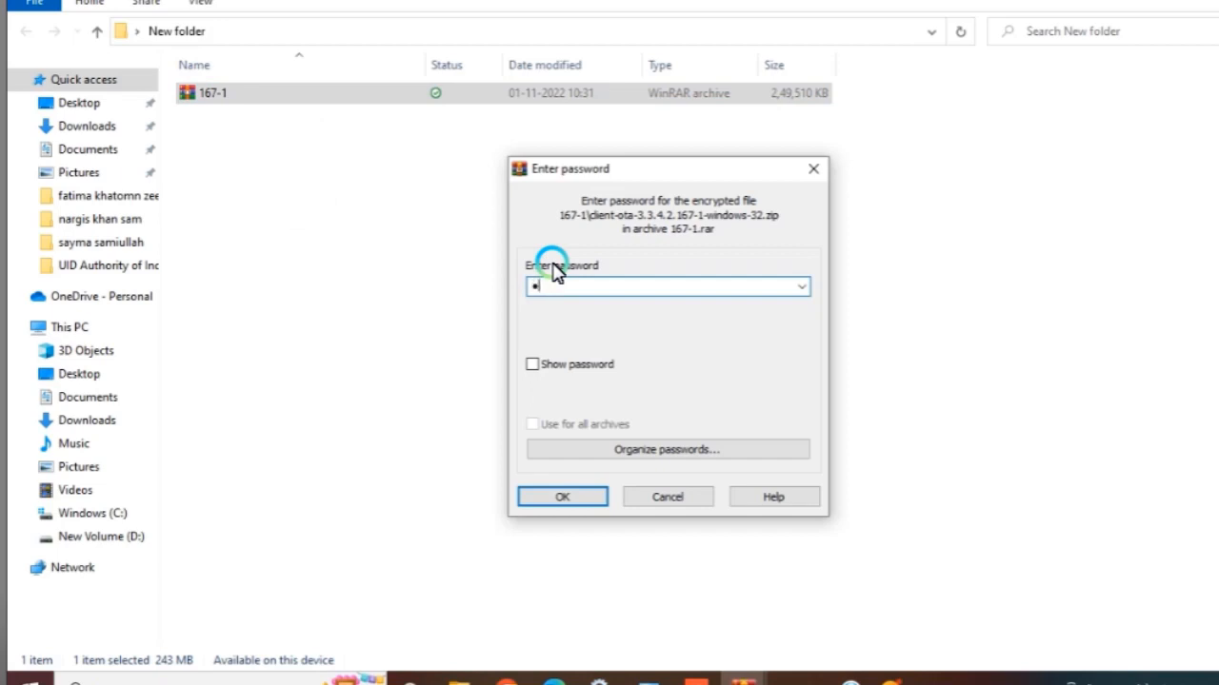
type("•••••")
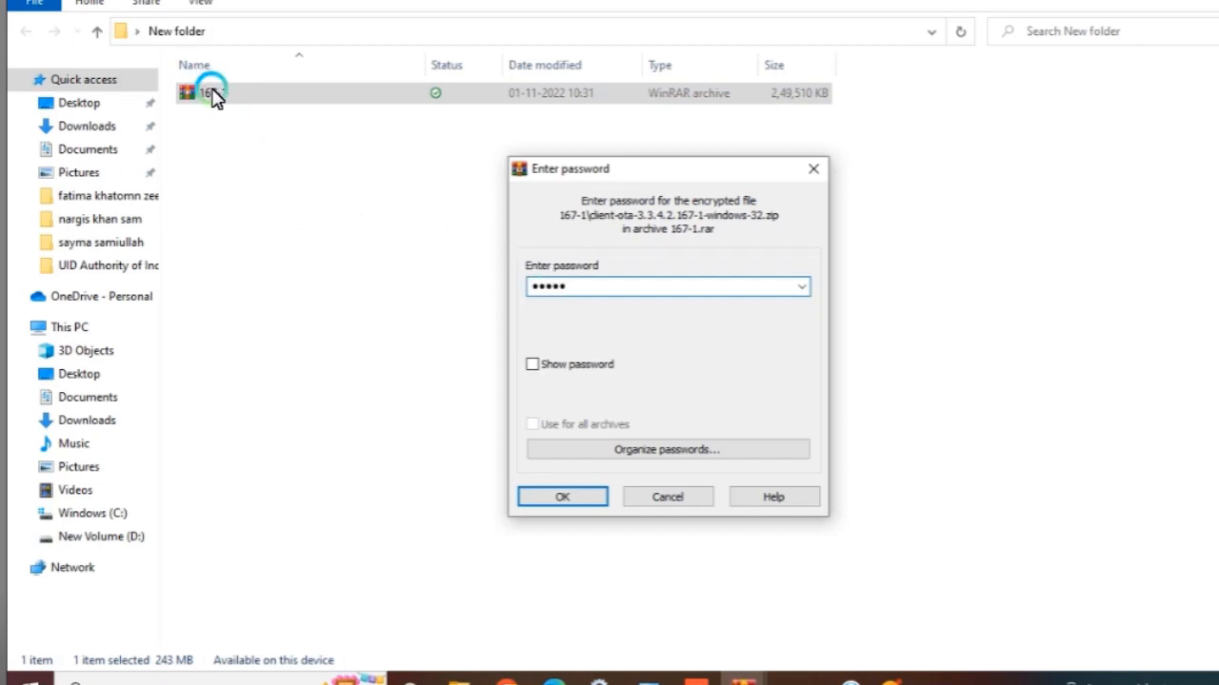
left_click(560, 499)
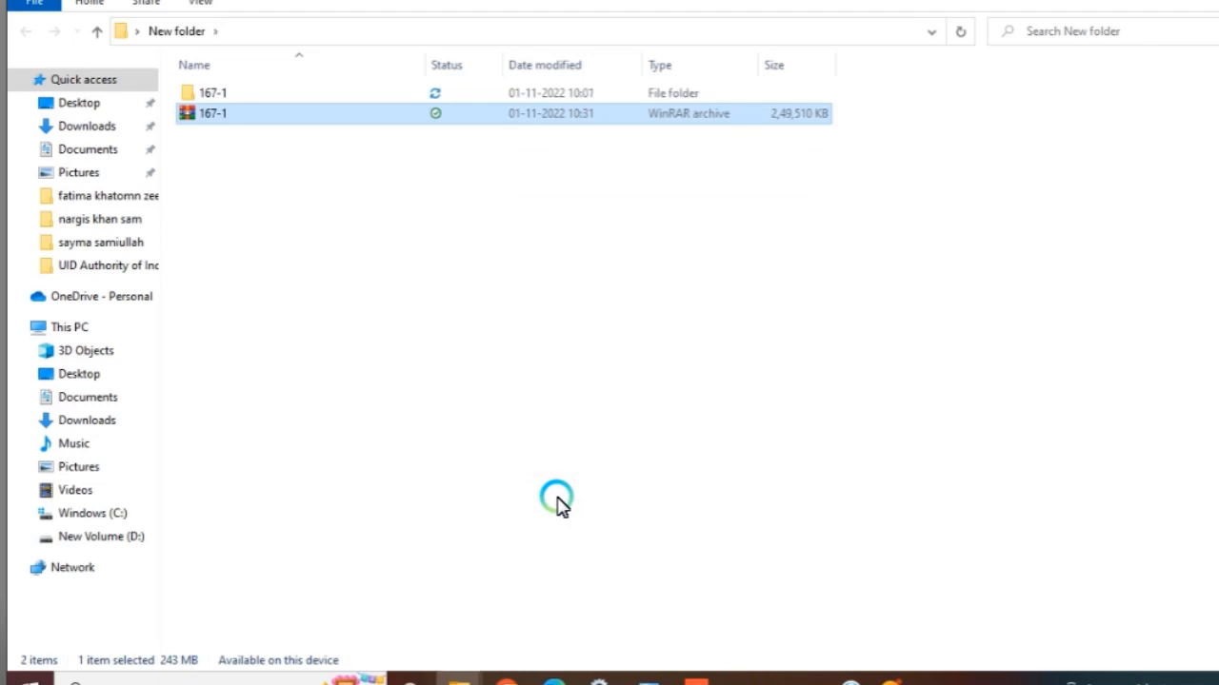
Step: Open the extracted 167-1 folder and select both client-ota-3.3.4.2.167-1-windows-32 files
left_click(254, 99)
double_click(254, 99)
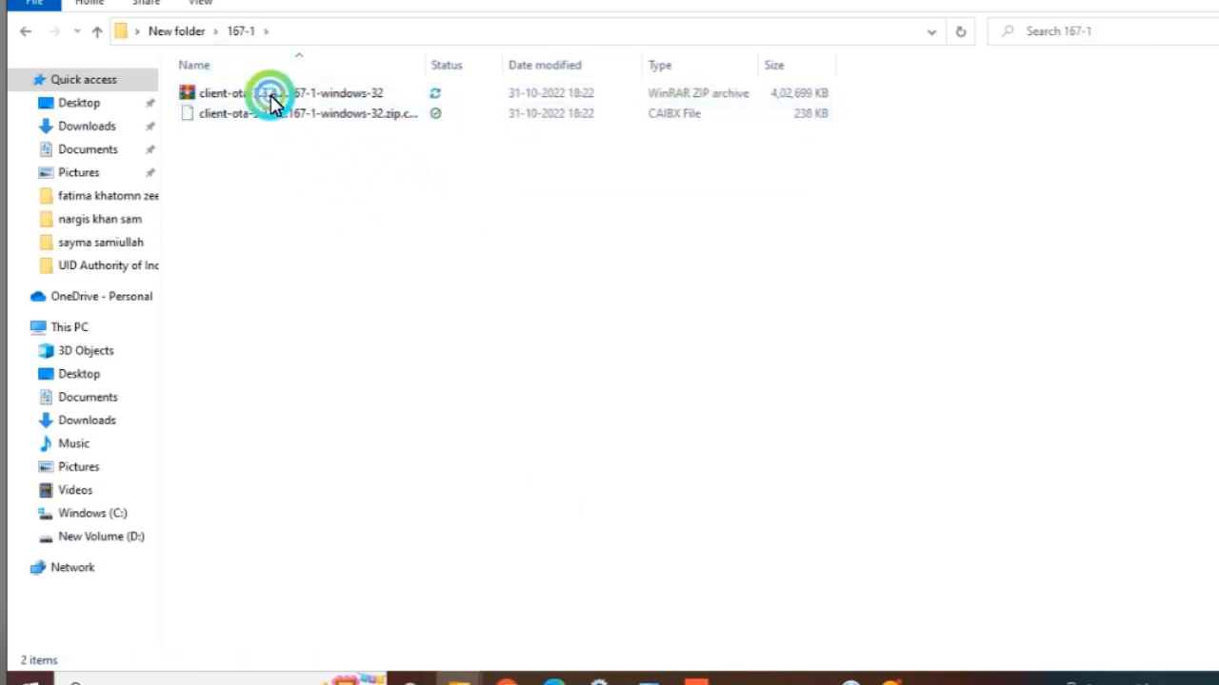
left_click_drag(349, 195, 277, 90)
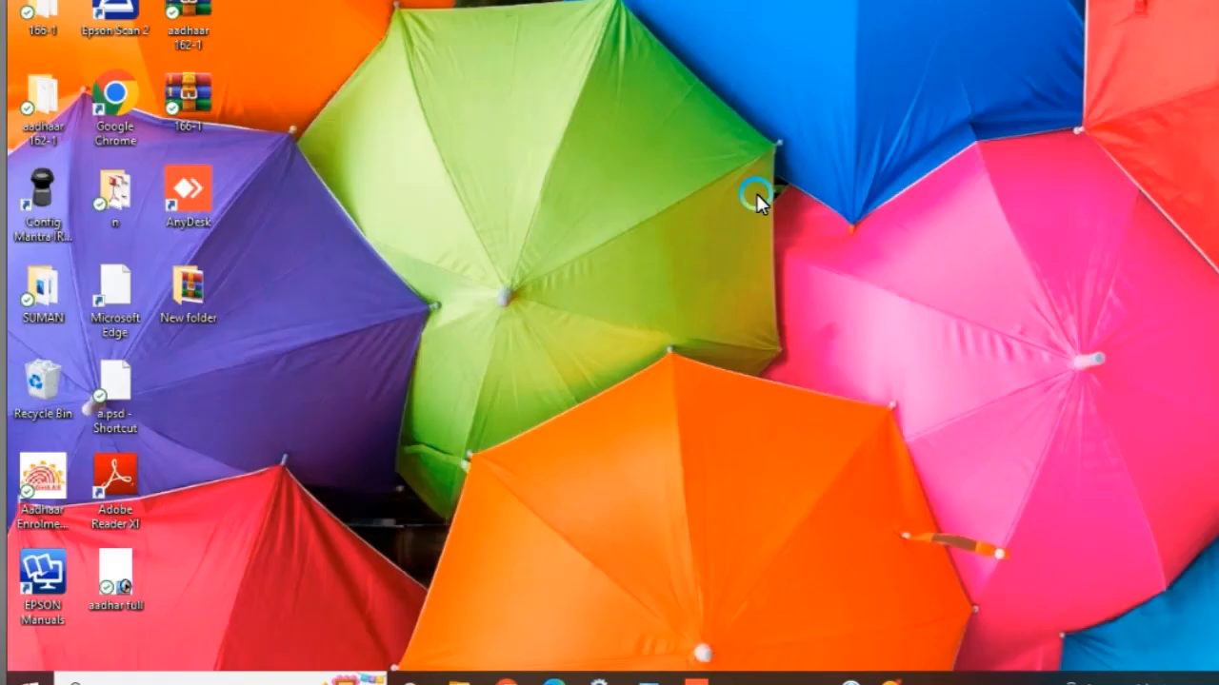
Step: Open the file location of the Aadhaar Enrolment Client desktop shortcut
left_click(41, 499)
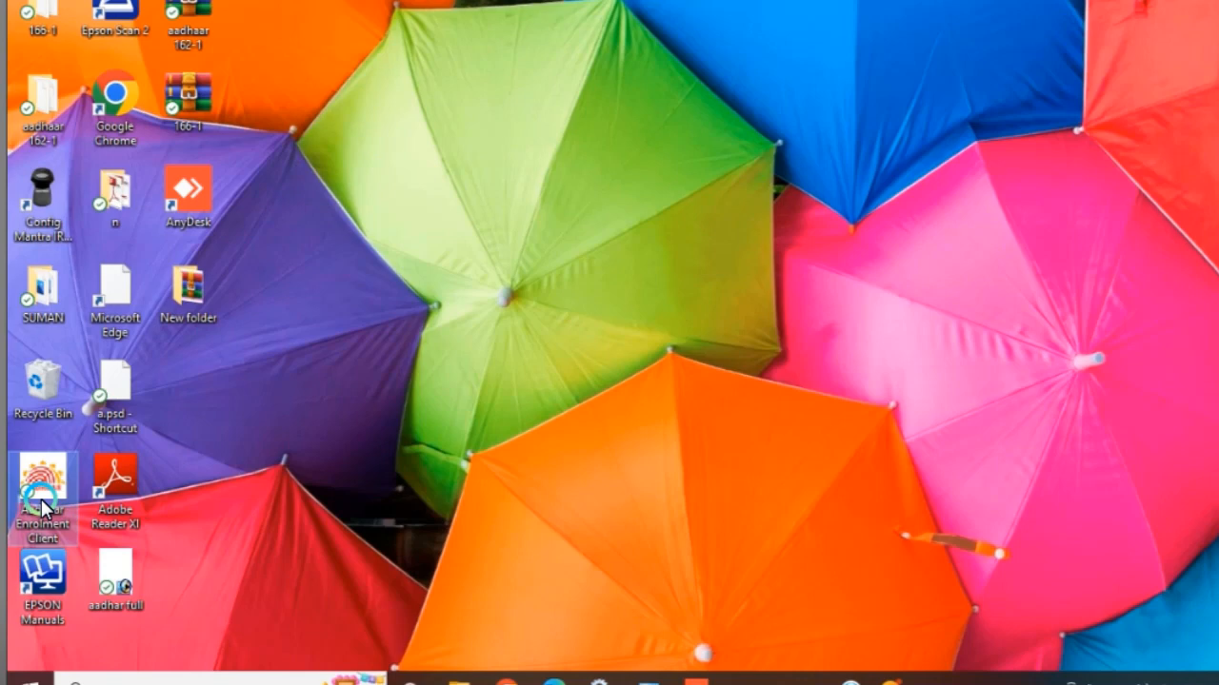
right_click(41, 499)
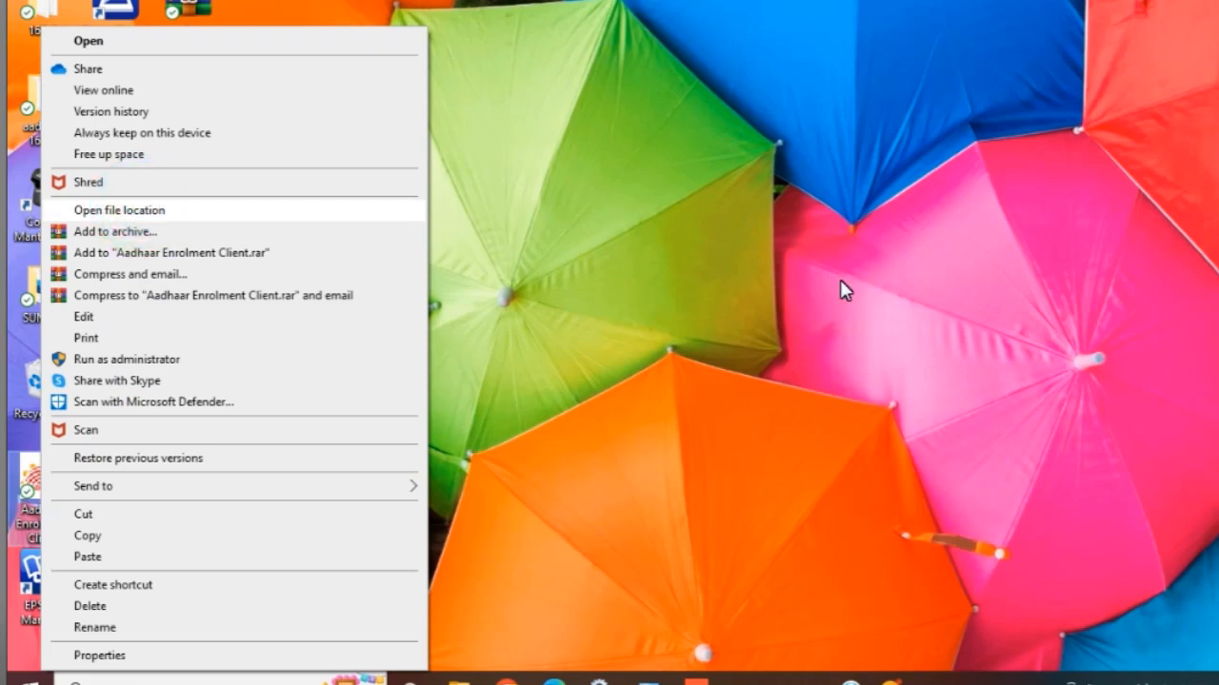
key("Return")
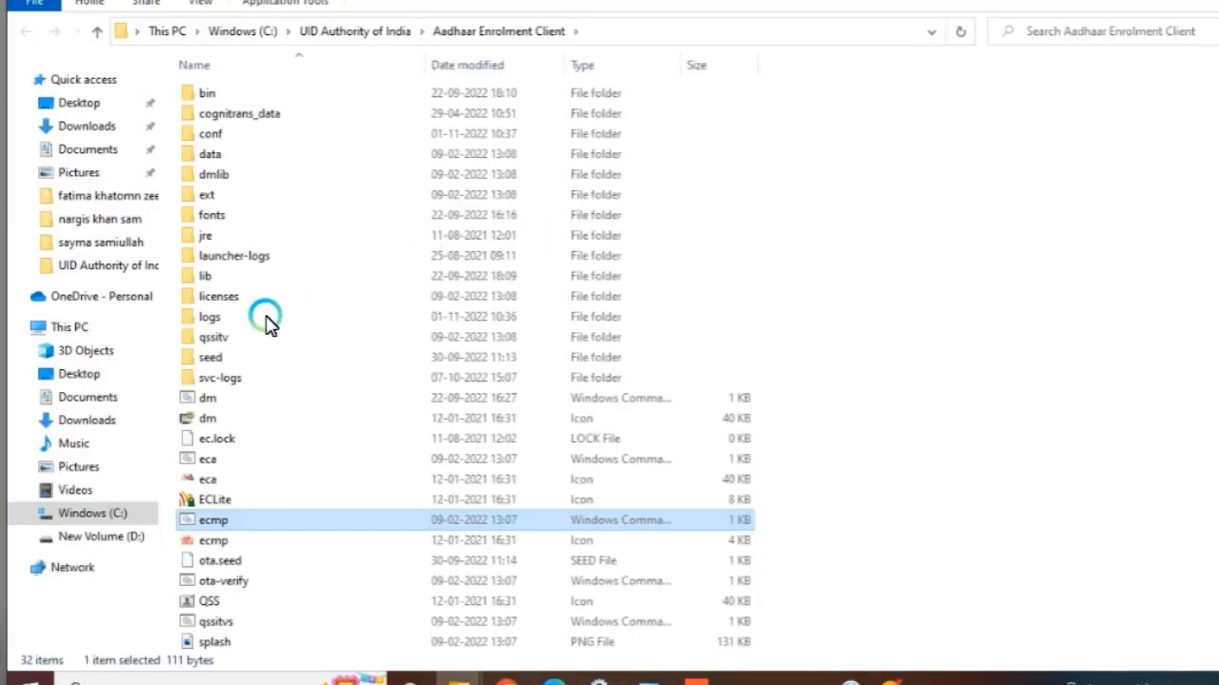
Step: Replace the two 166-1 files in the client's seed folder with the copied client-ota-3.3.4.2.167-1-windows-32 files
double_click(205, 357)
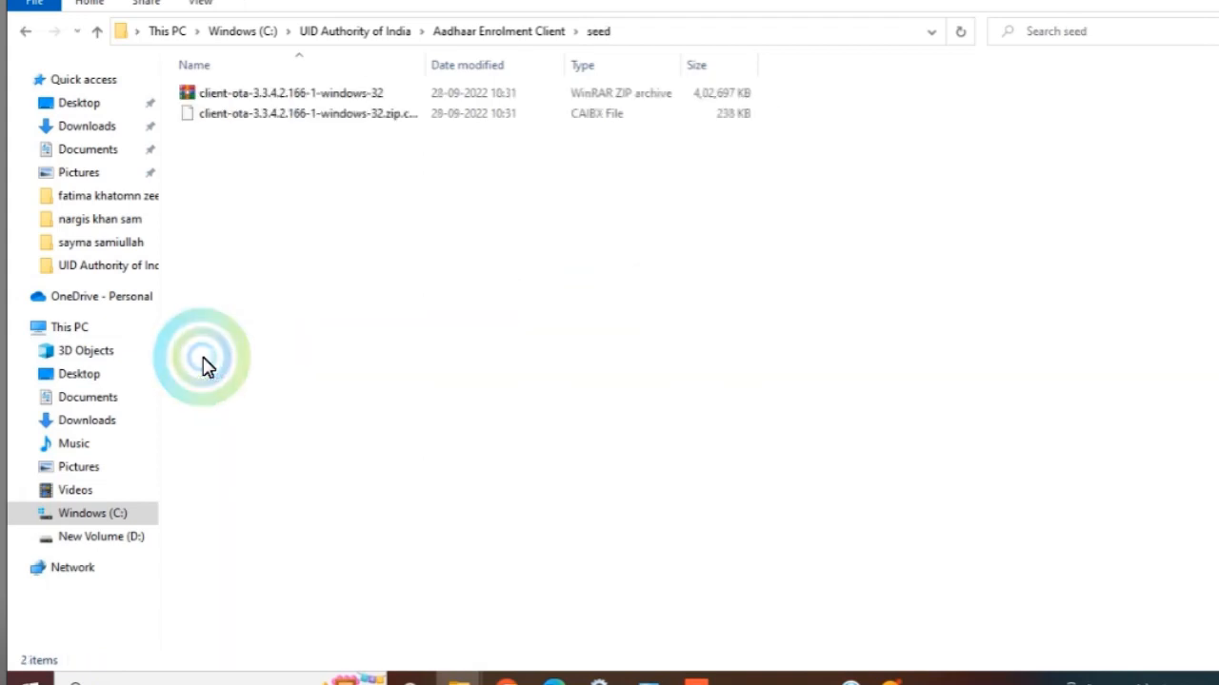
left_click_drag(396, 224, 307, 76)
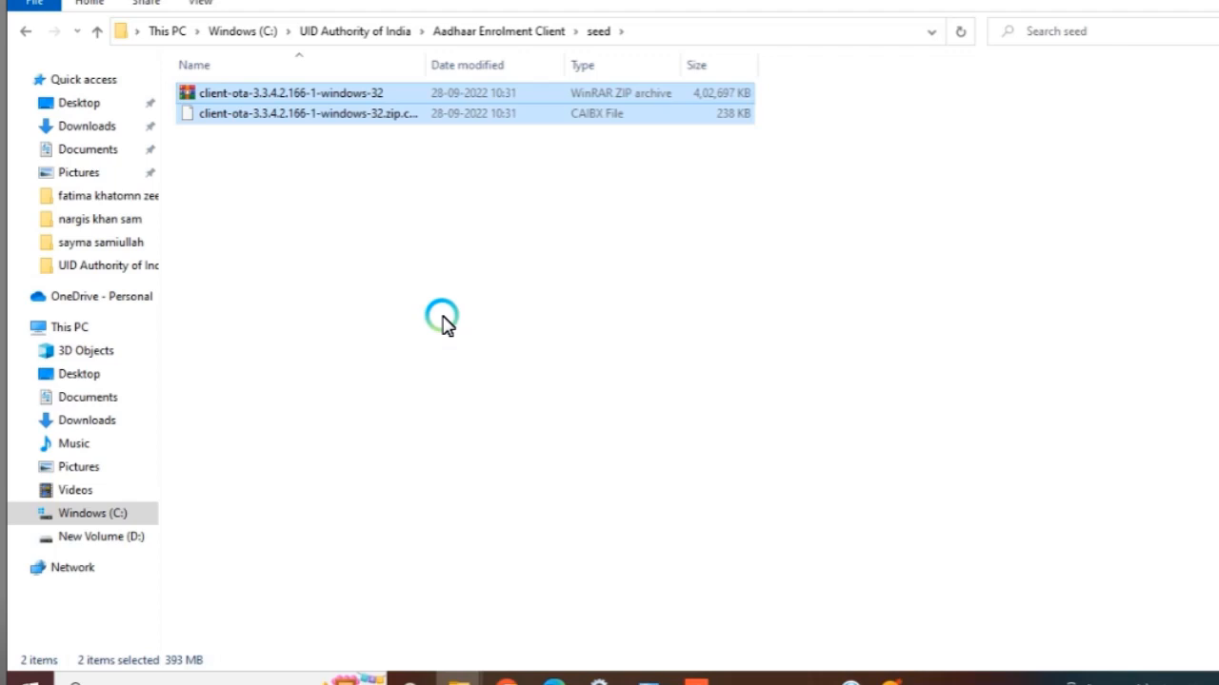
key("Delete")
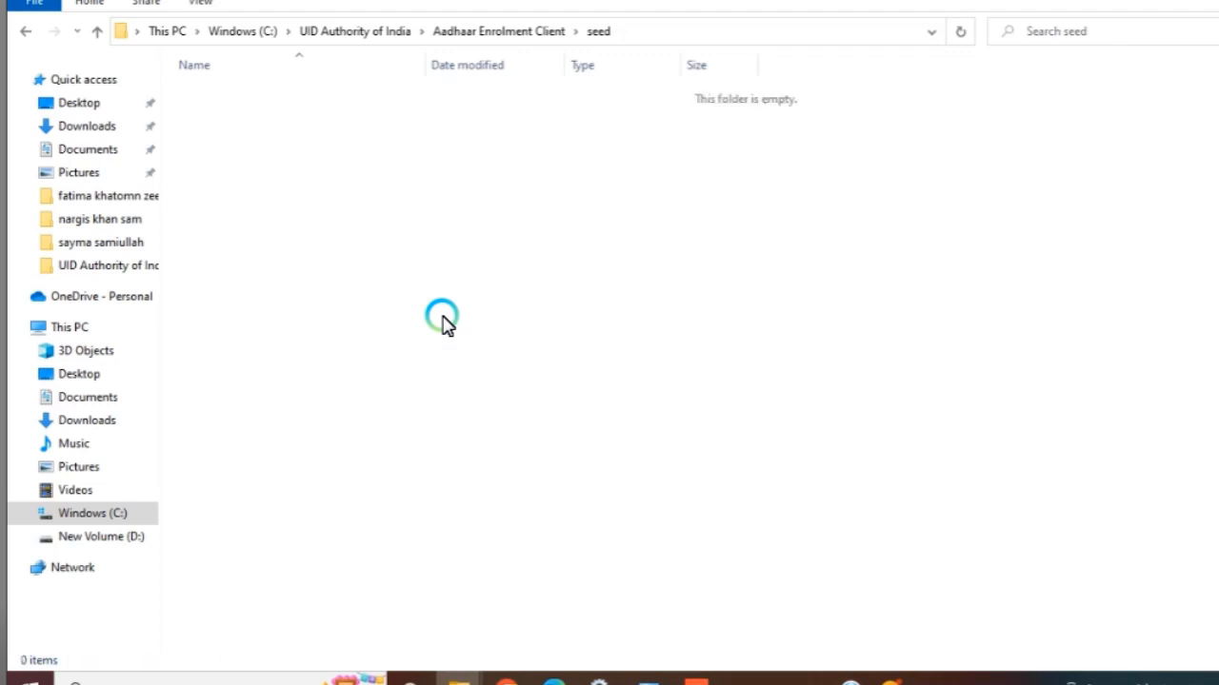
key("ctrl+z")
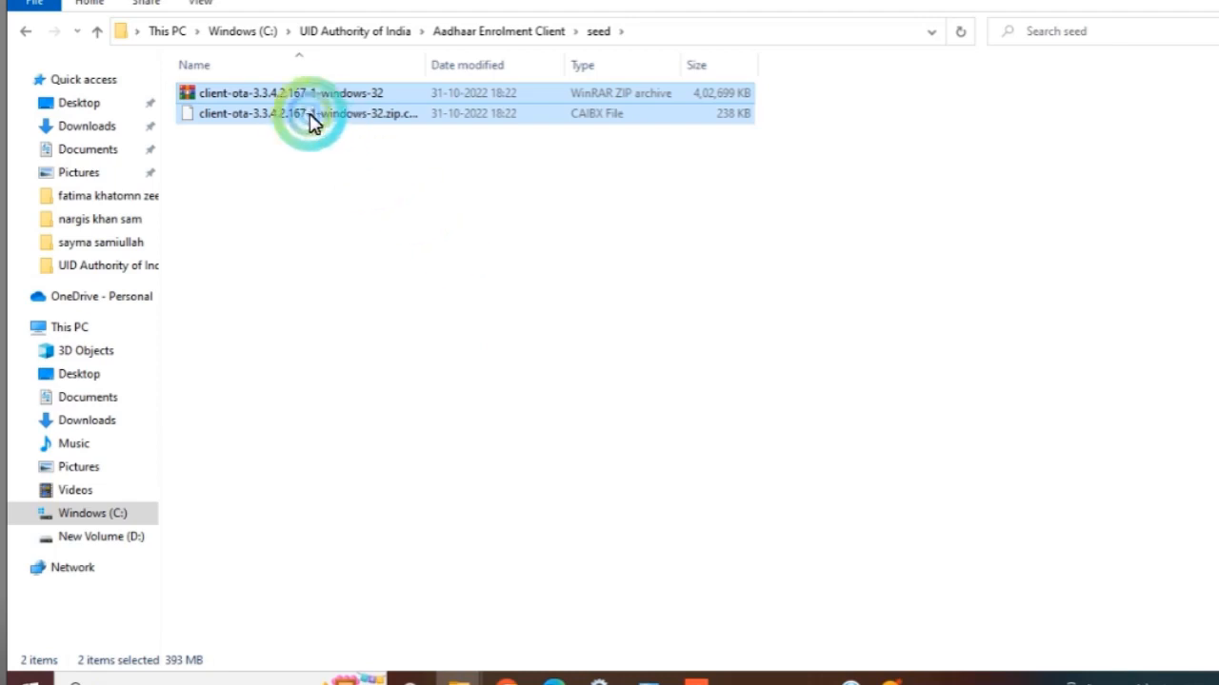
Step: Copy the client-ota-3.3.4.2.167-1-windows-32 ZIP archive from the seed folder into the parent Aadhaar Enrolment Client folder
left_click(301, 98)
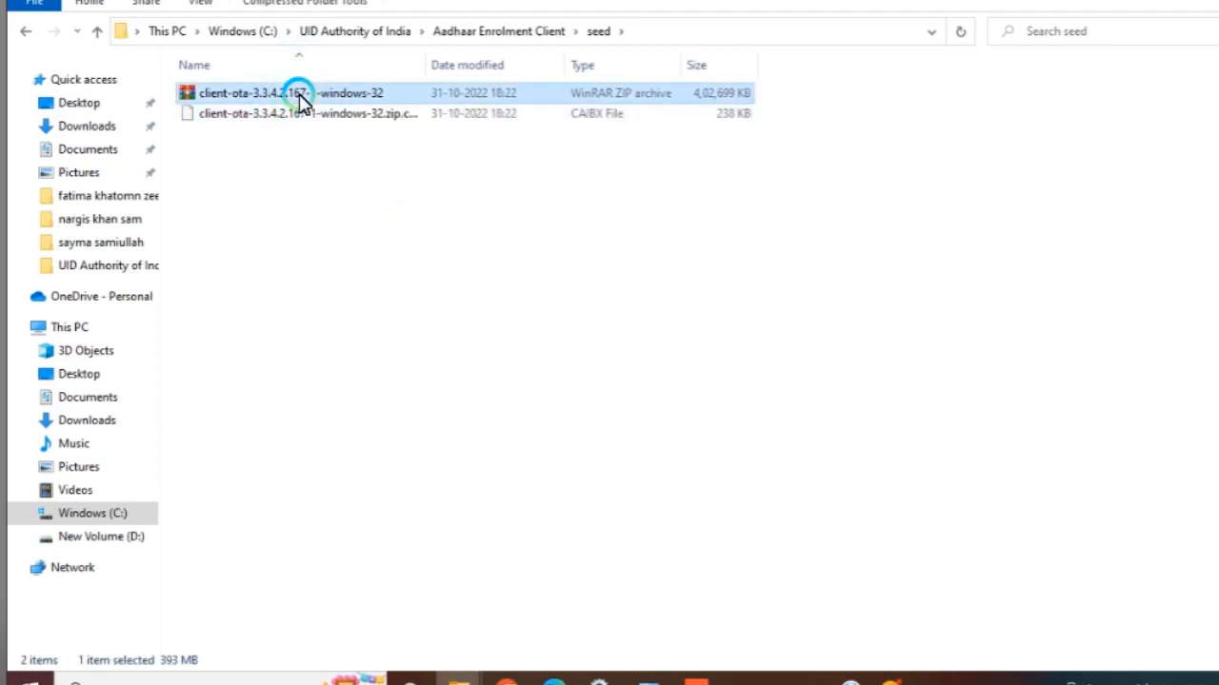
right_click(301, 98)
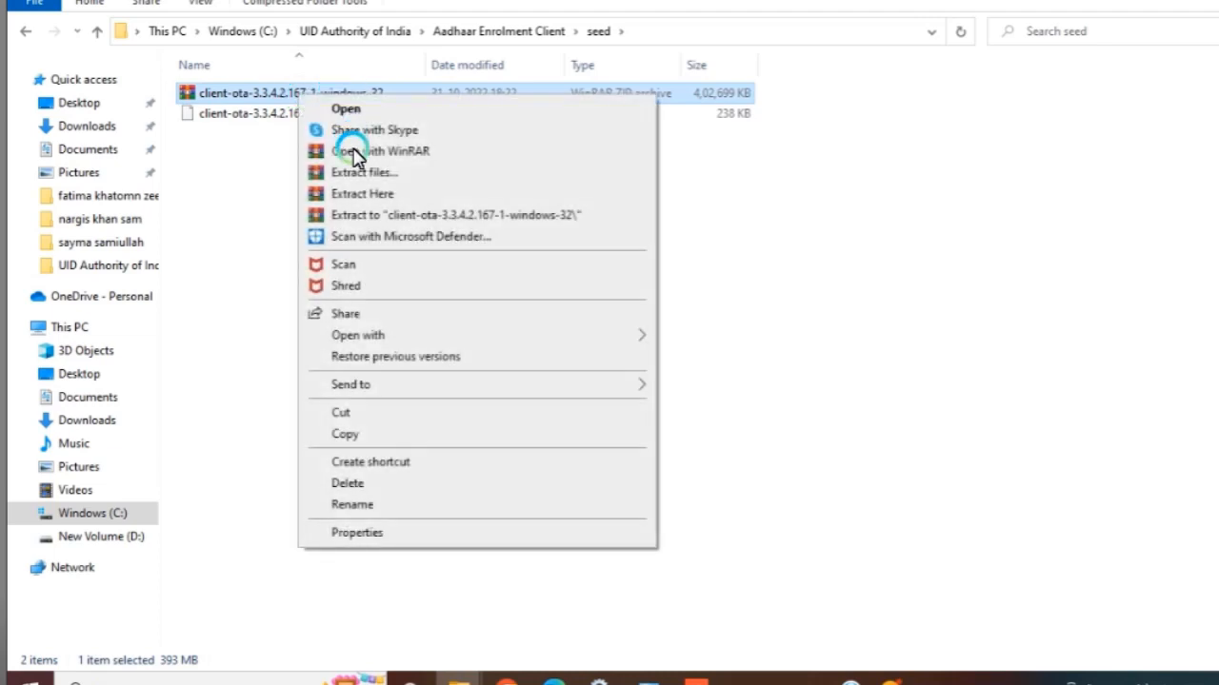
left_click(348, 435)
left_click(96, 31)
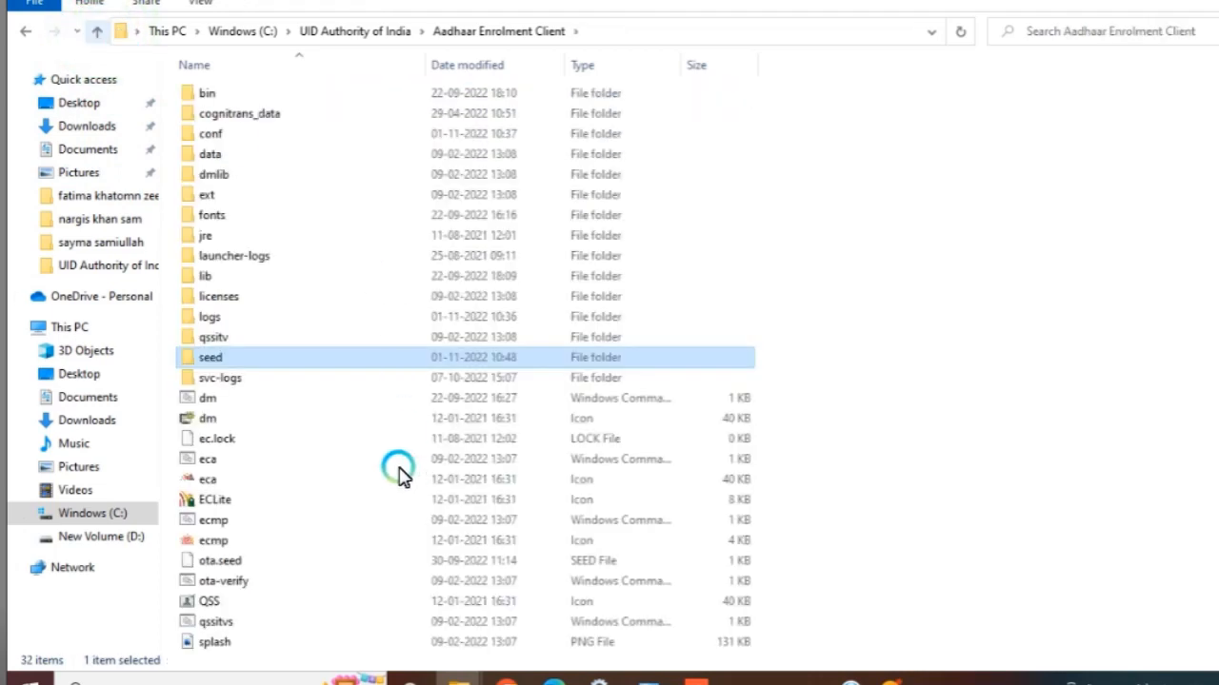
right_click(400, 476)
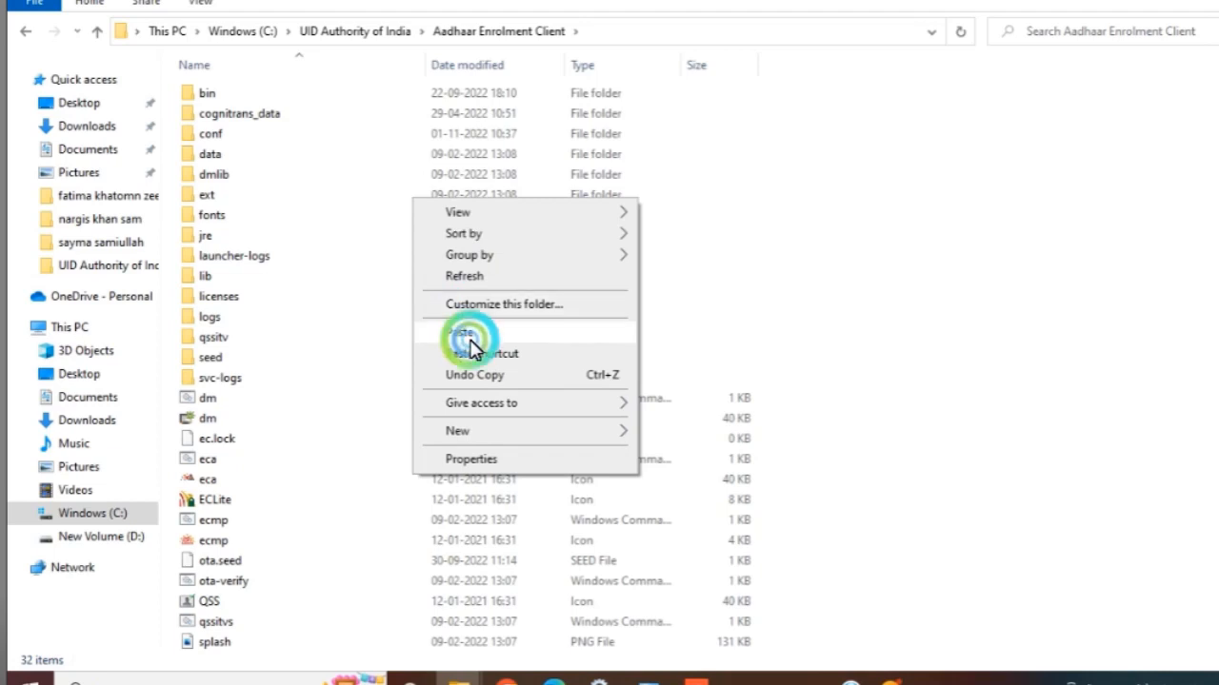
left_click(470, 341)
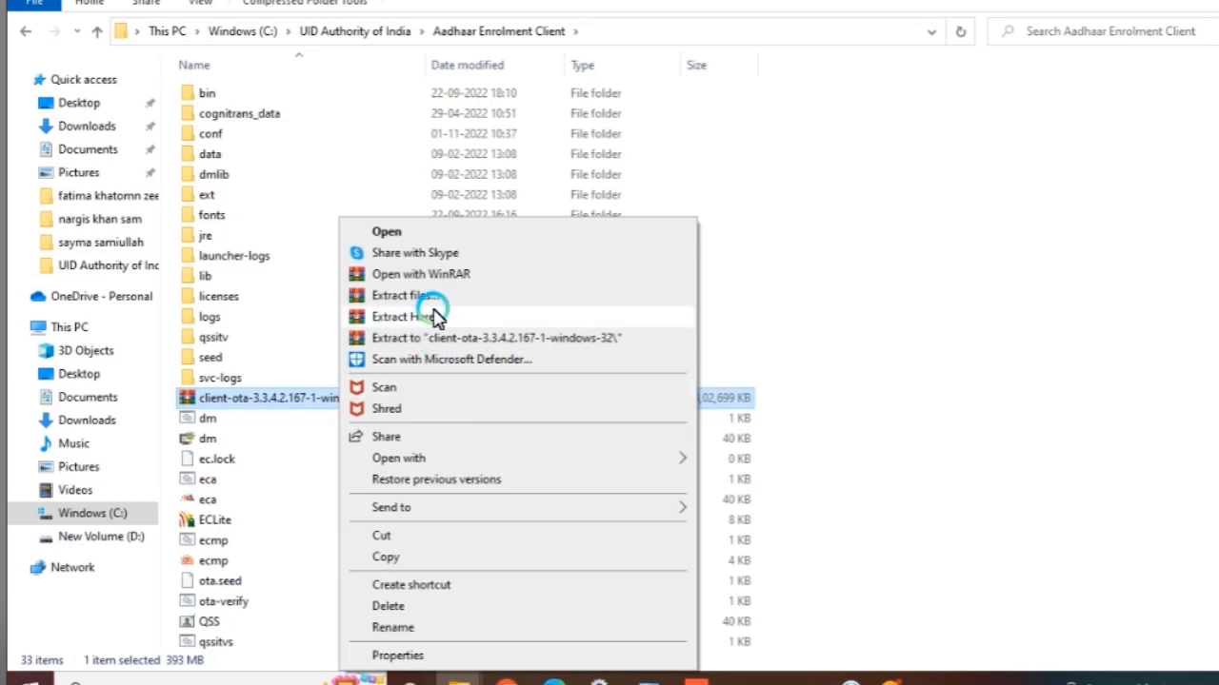
Step: Extract the 167-1 archive directly into the Aadhaar Enrolment Client folder, replacing all existing files, and delete the archive there
left_click(425, 320)
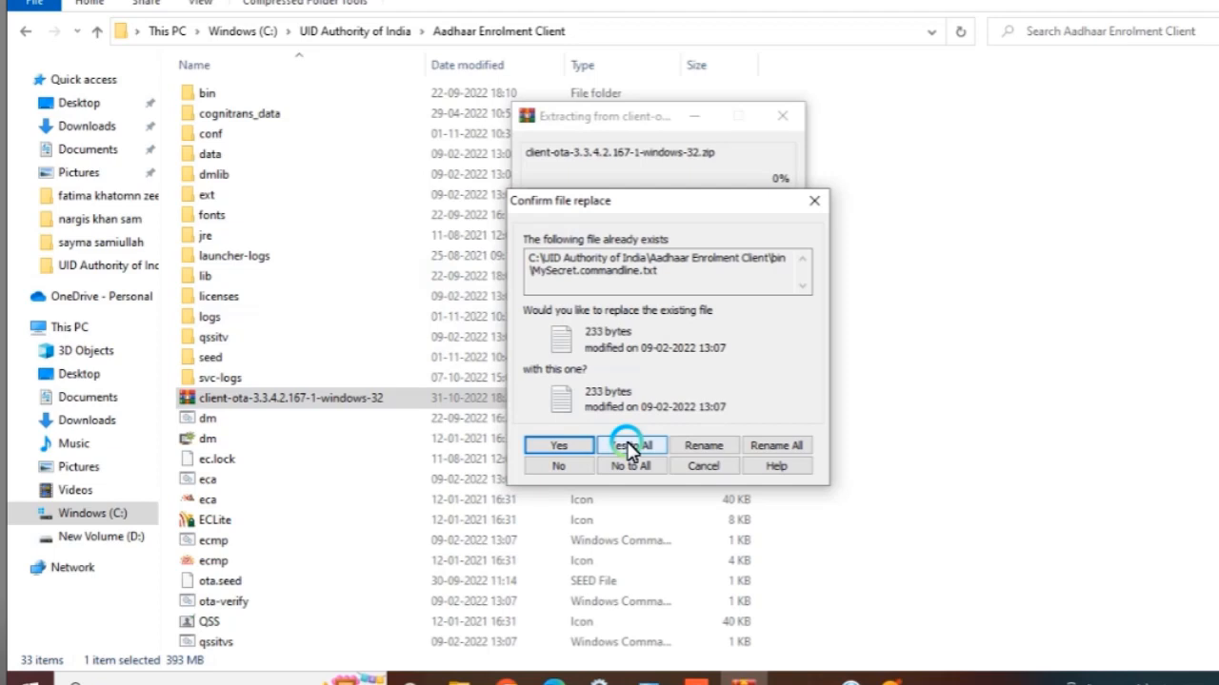
left_click(629, 447)
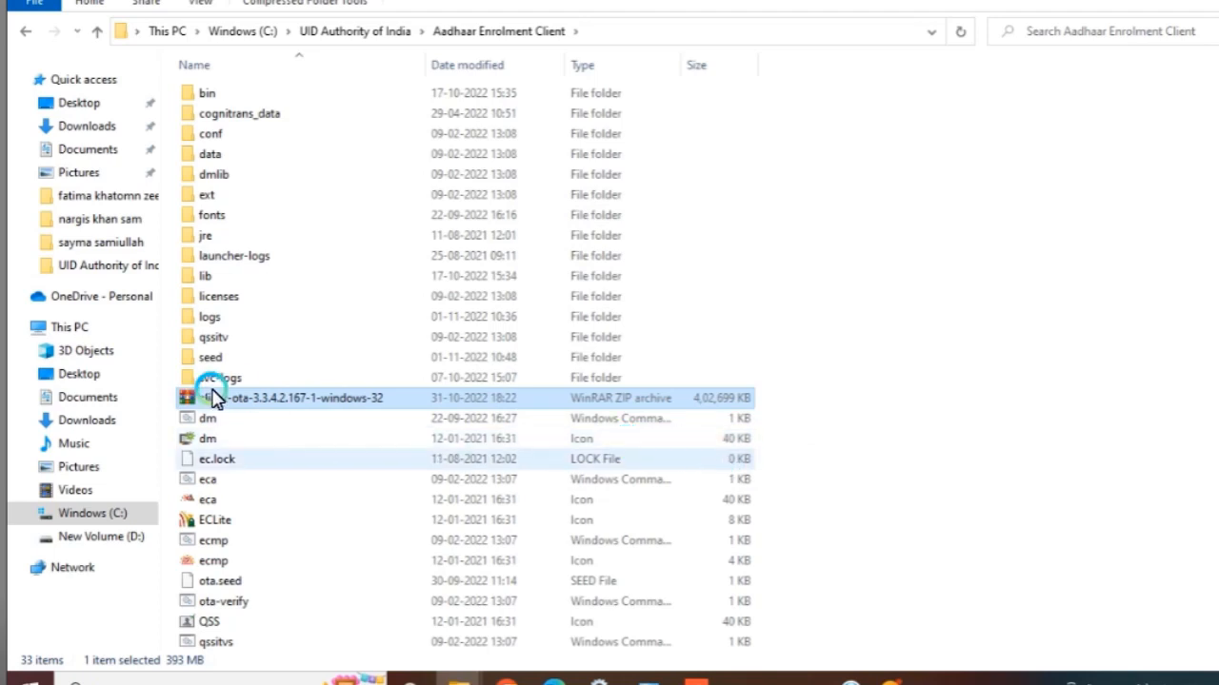
left_click(213, 406)
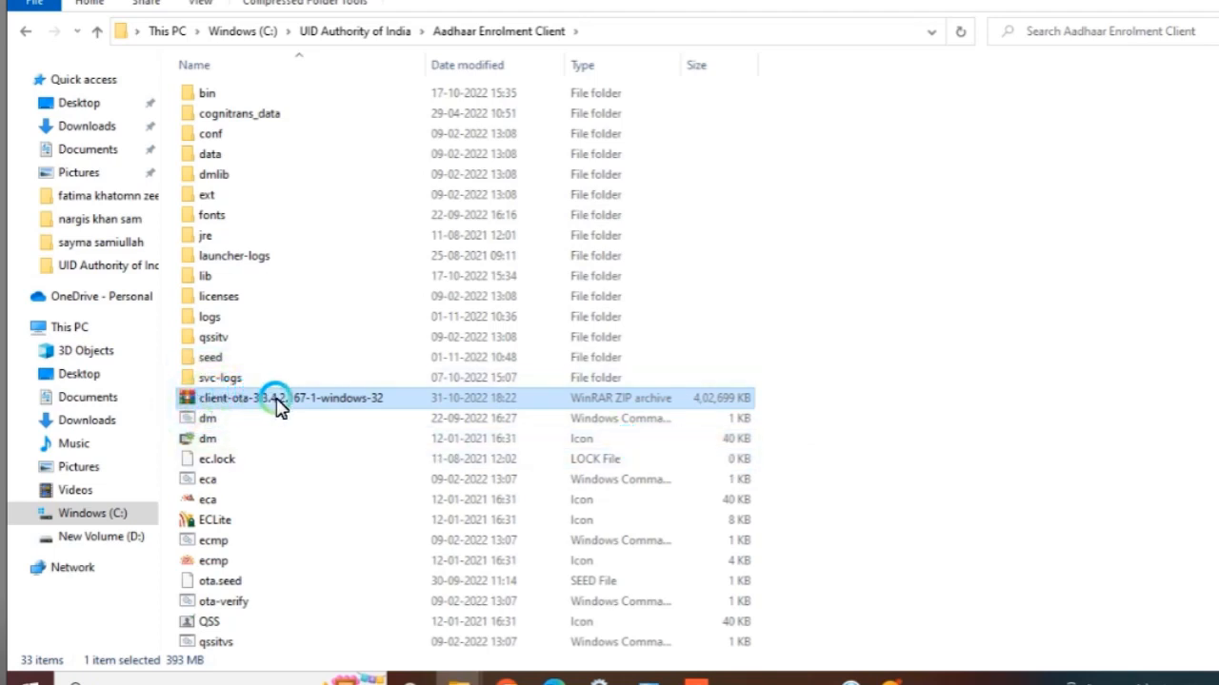
left_click(439, 404)
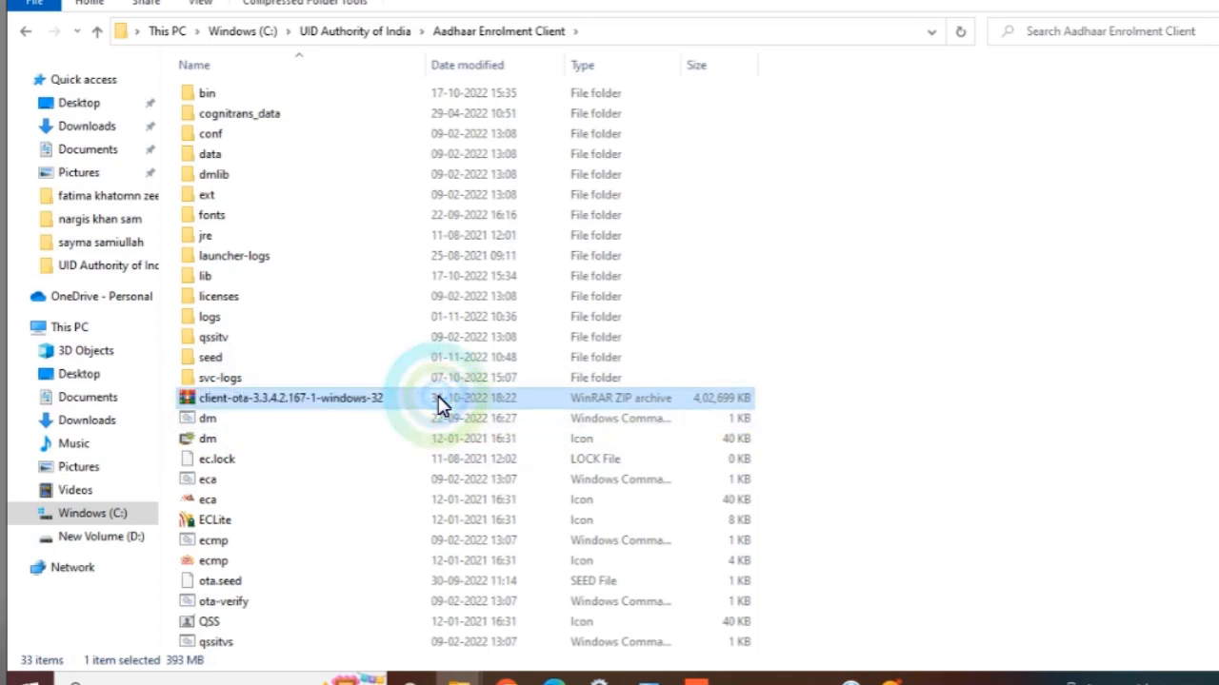
key("Delete")
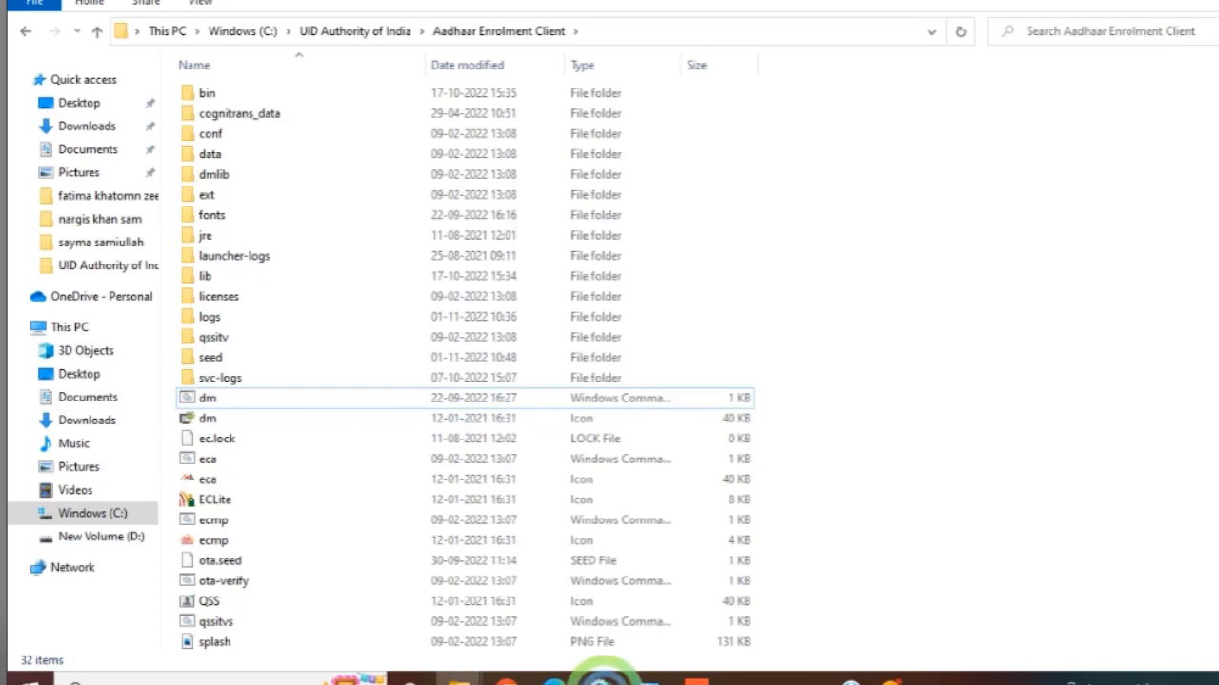
Step: Switch to Services and start the four Aadhaar services: Camera Vendor Device Manager, Multiplatform Device, OTA Update Client and QSSITV
key("super+d")
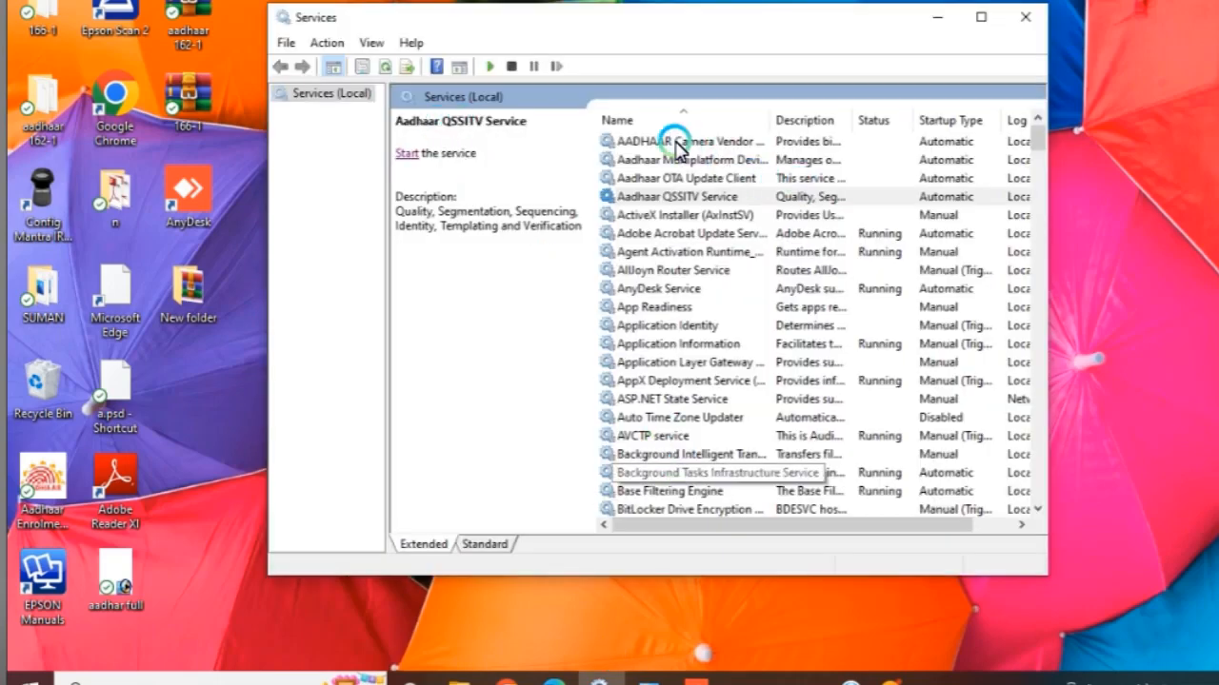
left_click(647, 141)
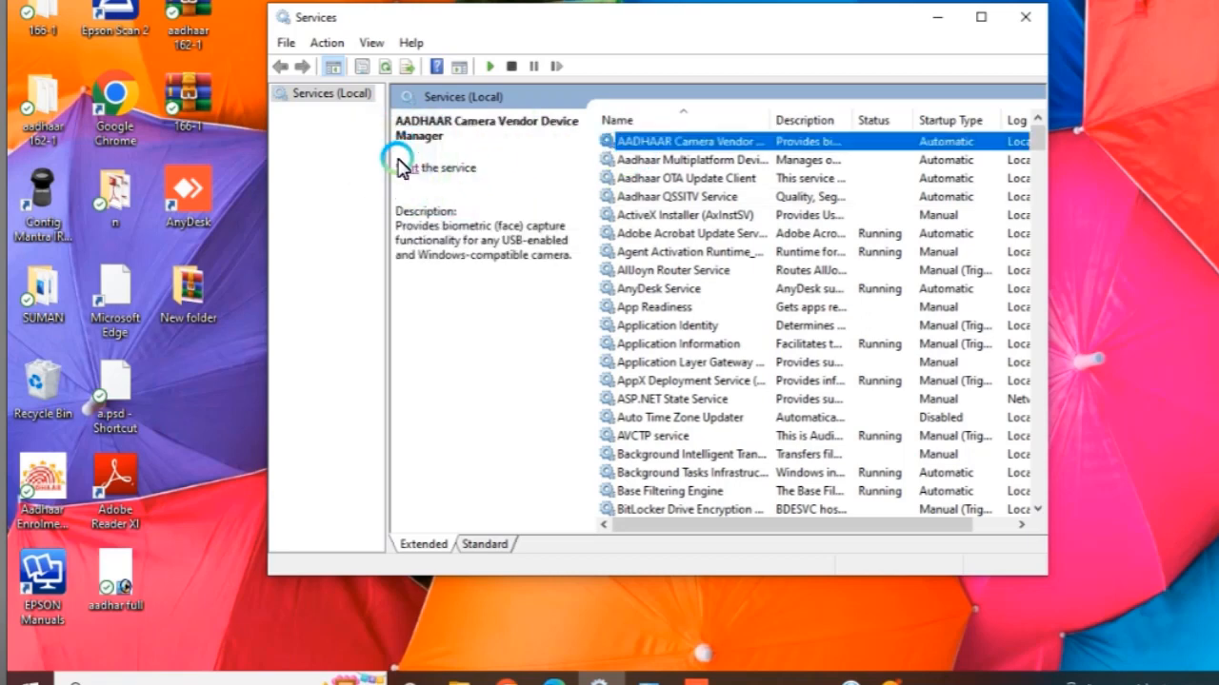
key("Down")
key("Down")
left_click(408, 154)
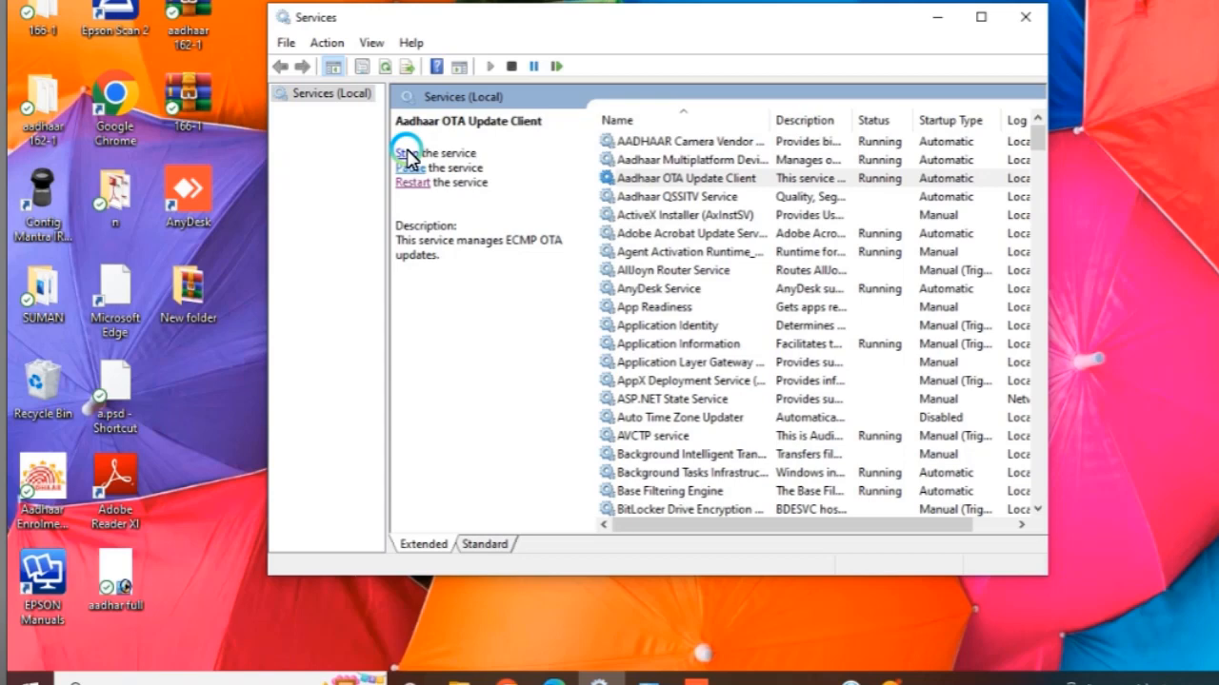
left_click(657, 196)
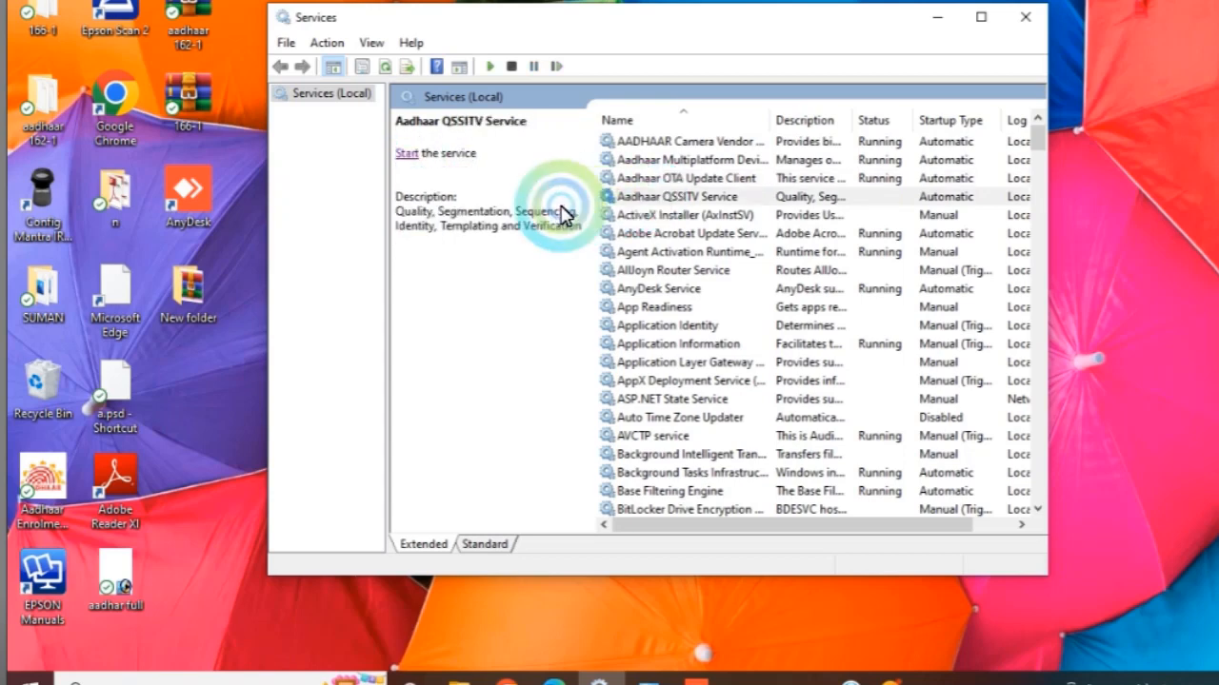
left_click(405, 155)
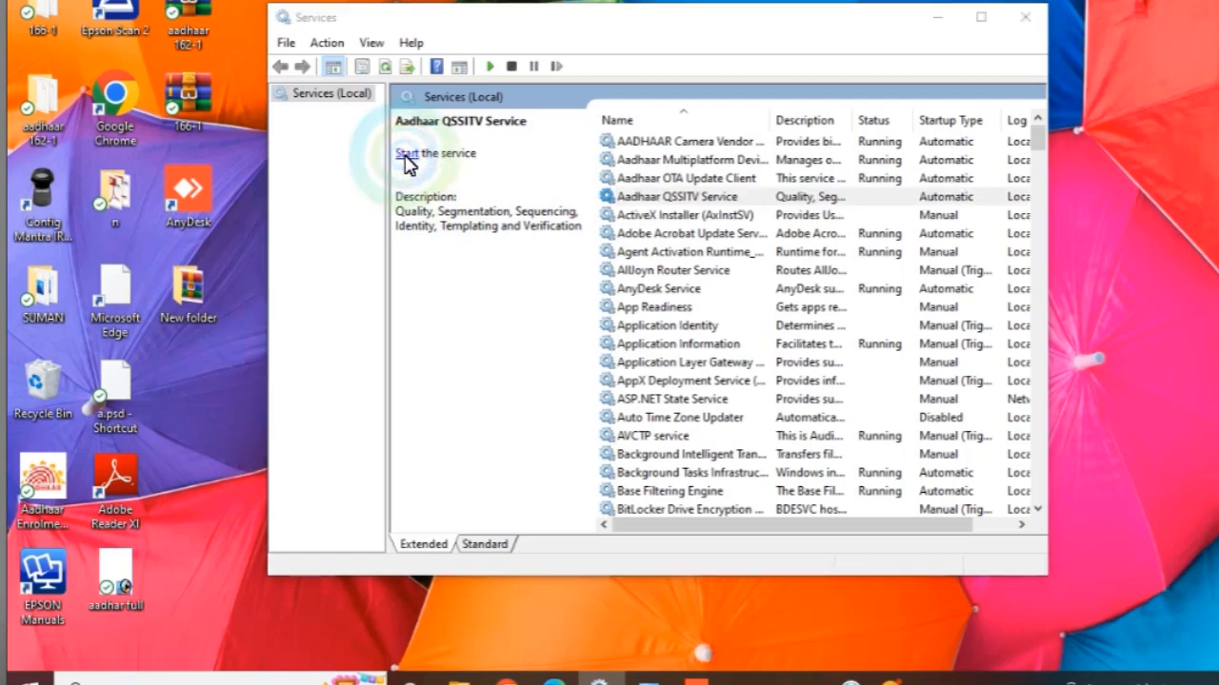